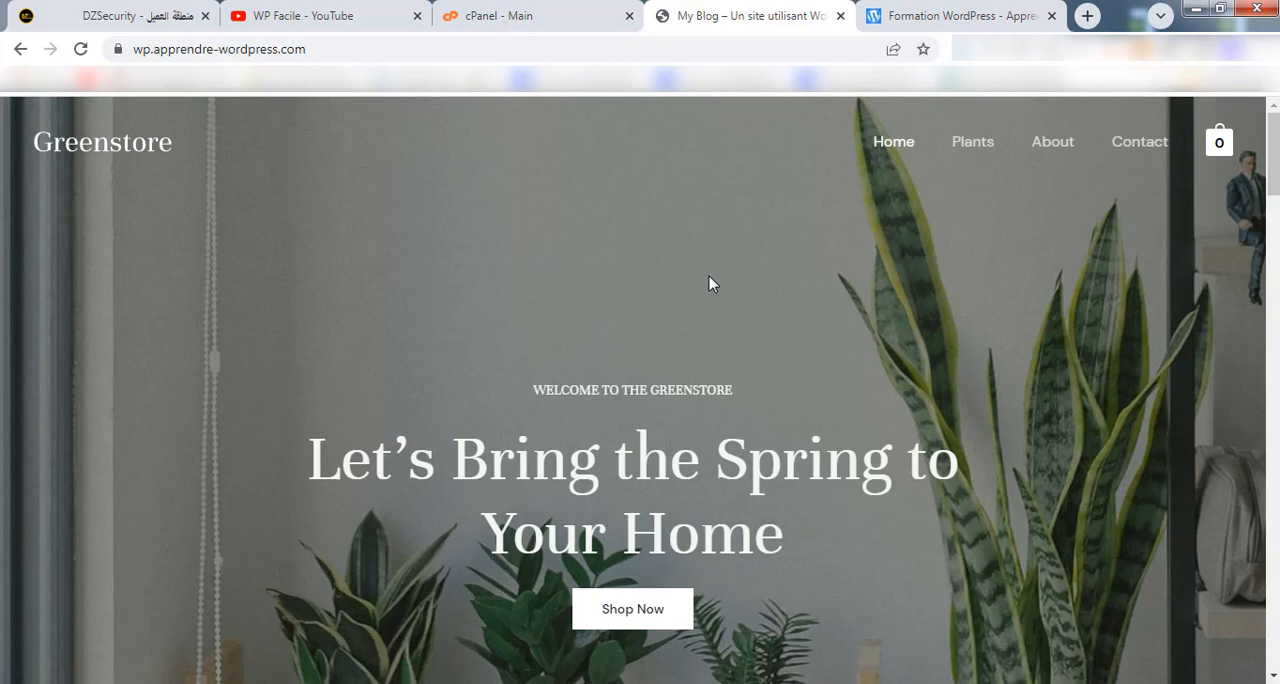
pyautogui.click(297, 20)
pyautogui.click(375, 47)
pyautogui.click(406, 47)
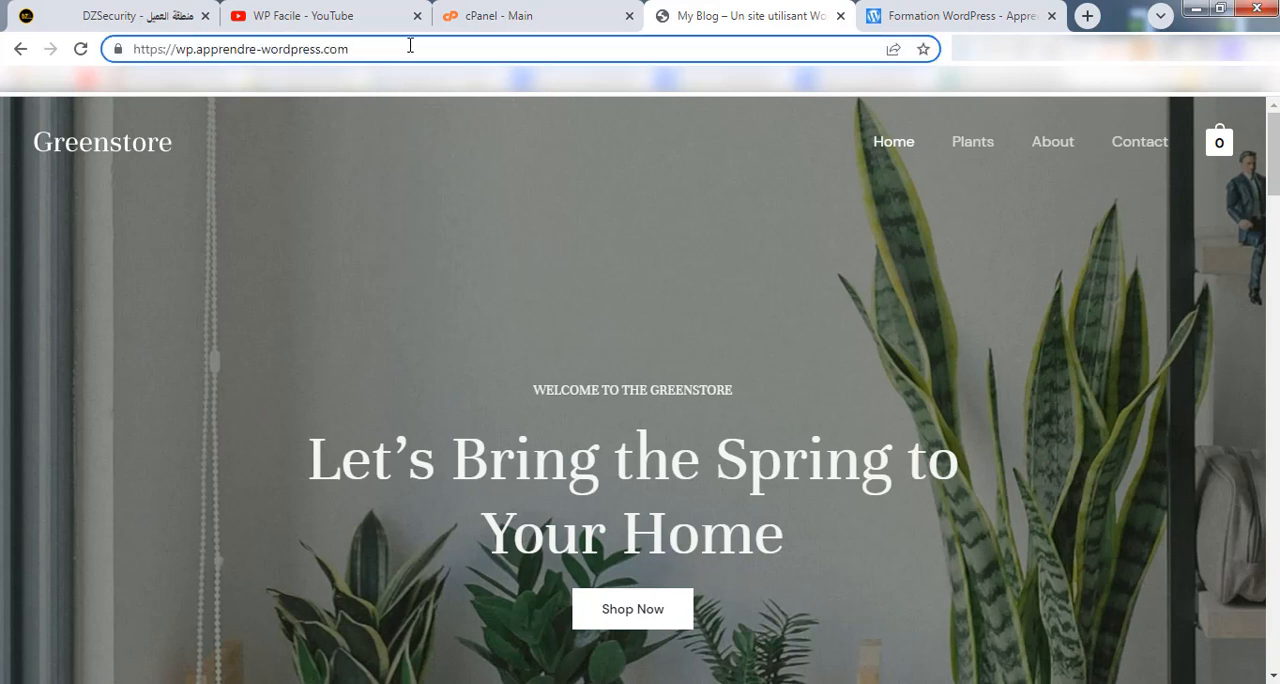
pyautogui.write('/wp-ad')
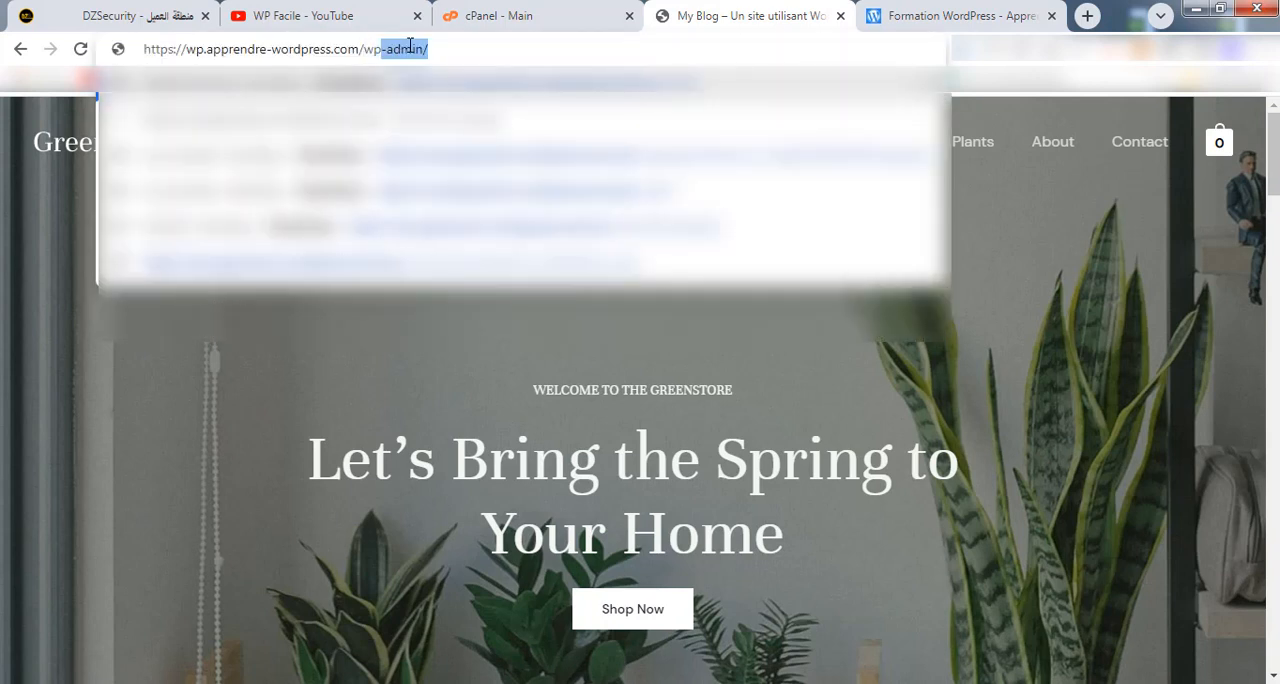
pyautogui.write('min')
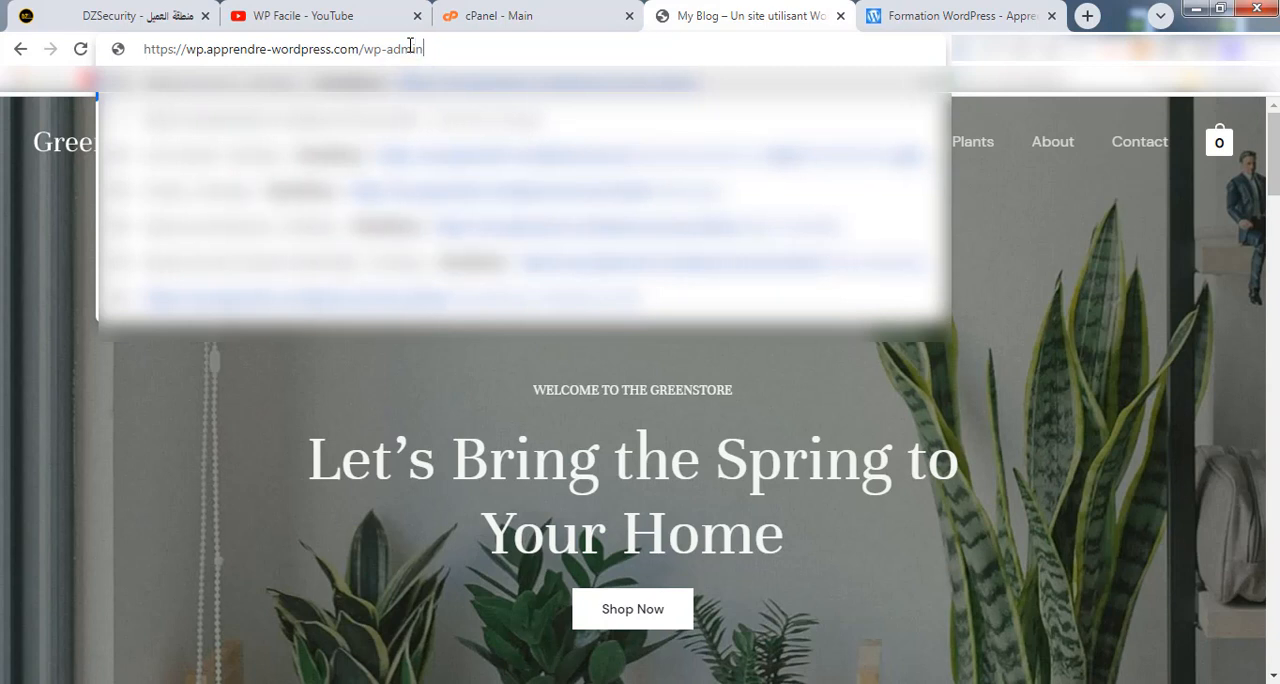
pyautogui.press('Return')
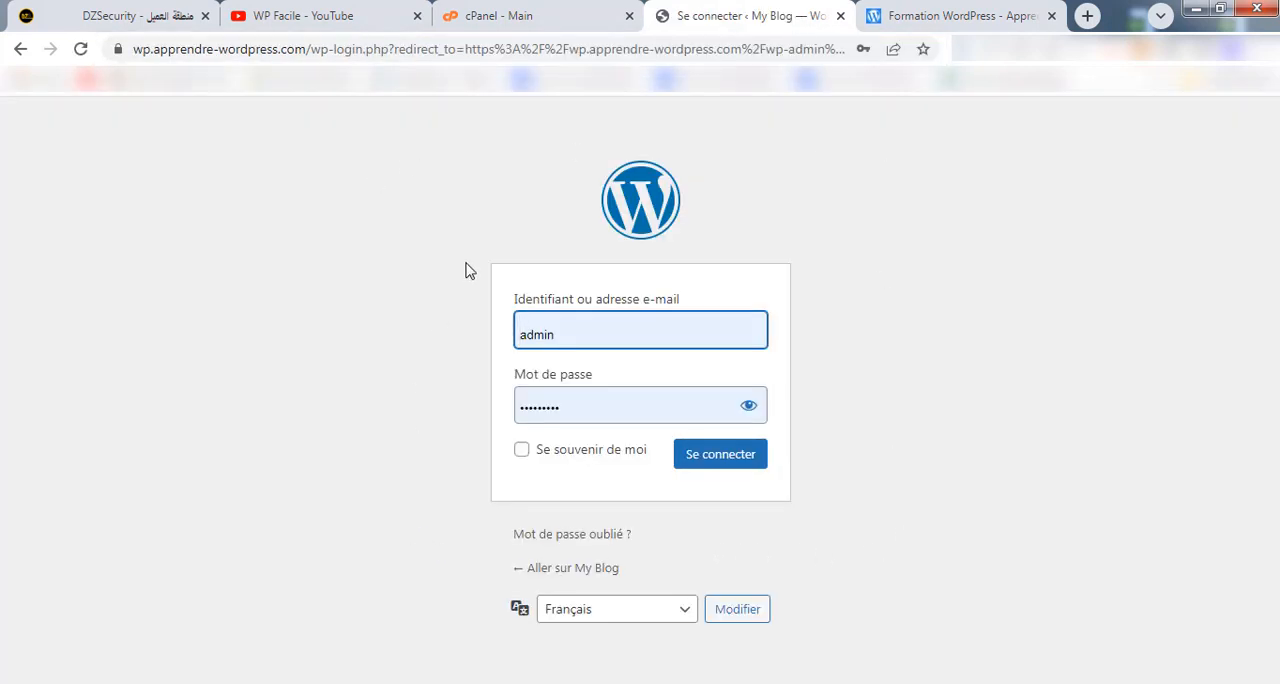
# Replace the prefilled password for the admin user with the account password and submit the login form.
pyautogui.click(572, 324)
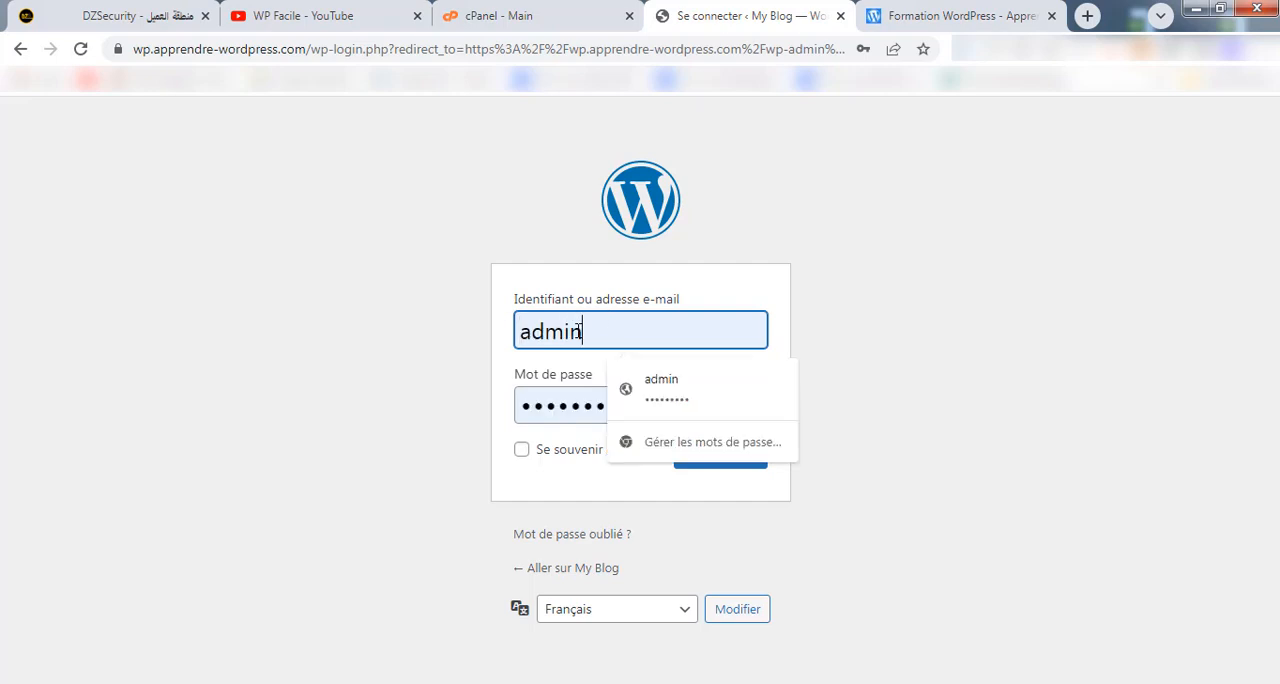
pyautogui.doubleClick(566, 398)
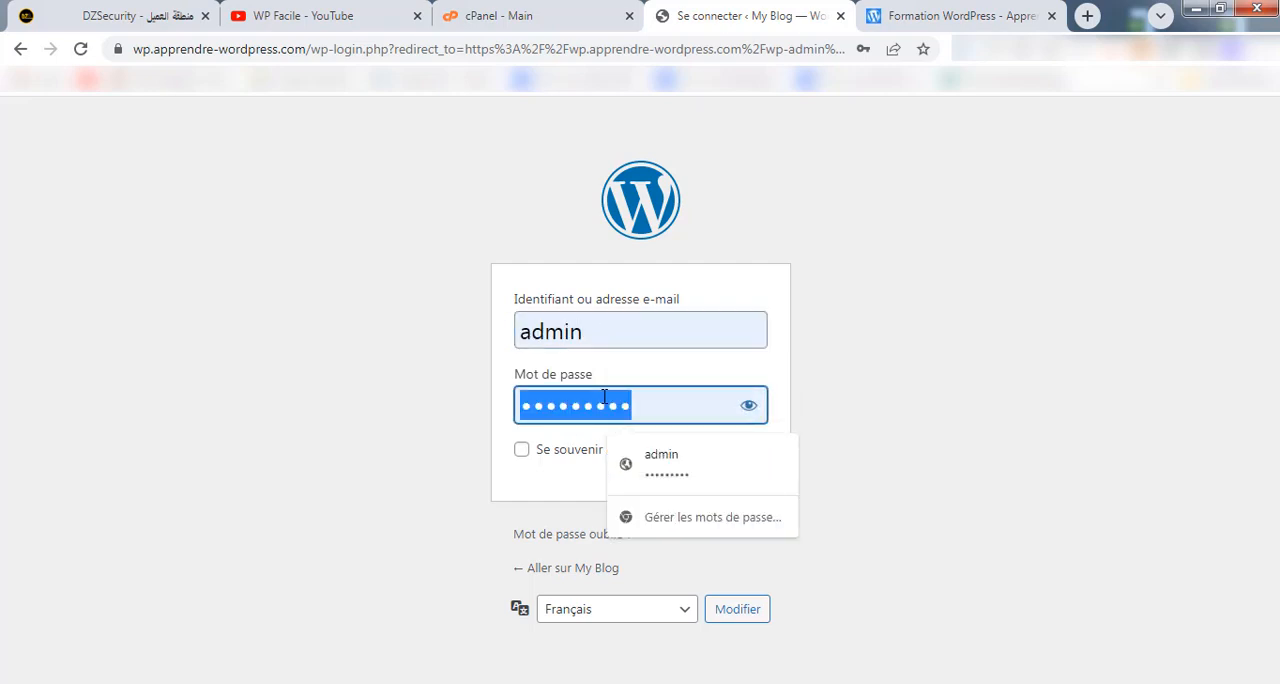
pyautogui.write('•••••••••')
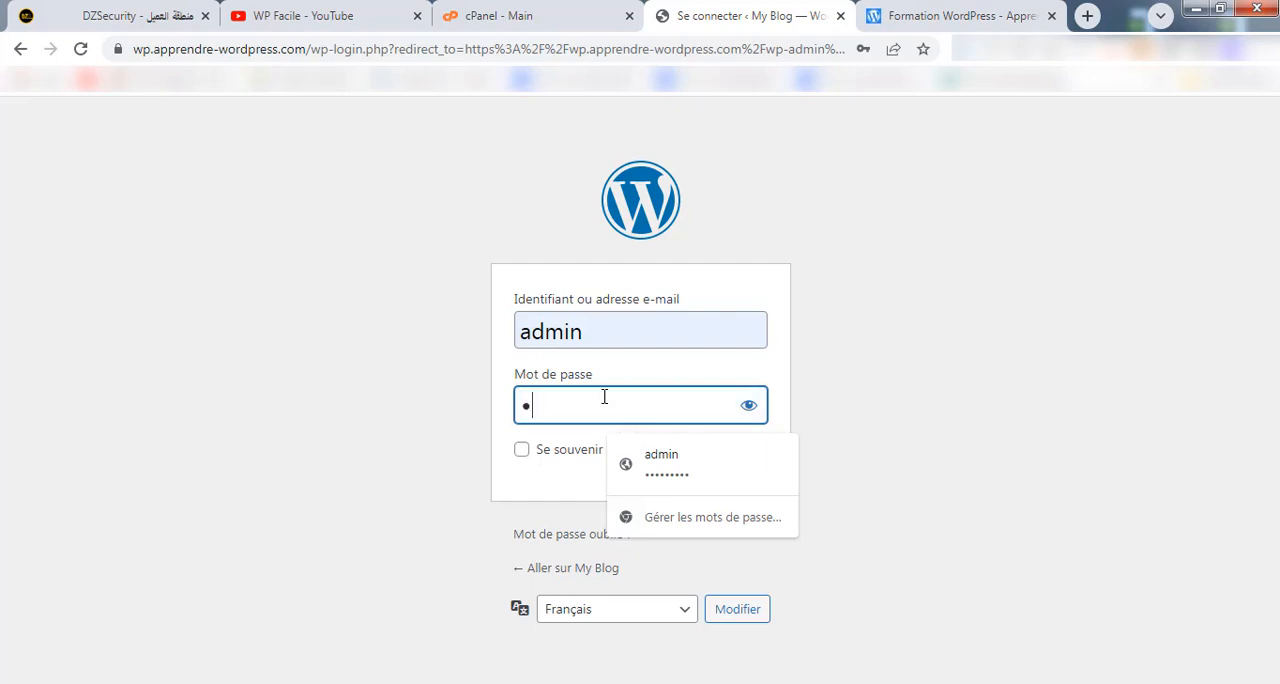
pyautogui.write('••••')
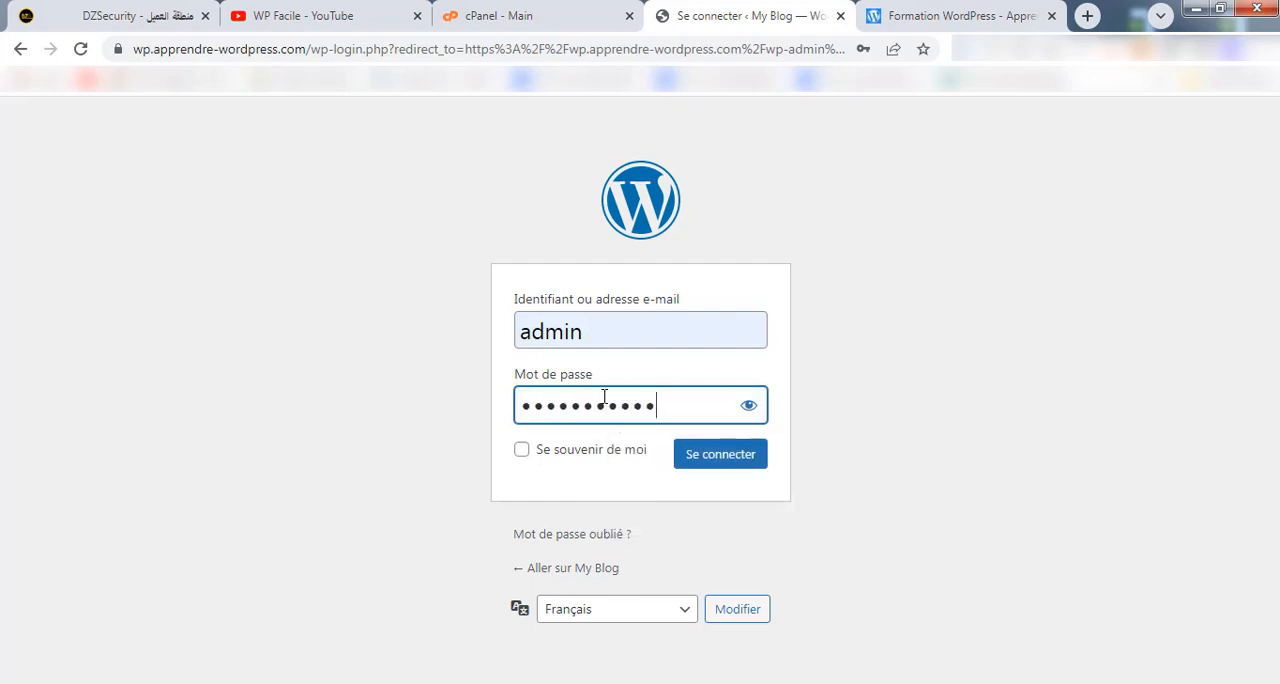
pyautogui.click(690, 450)
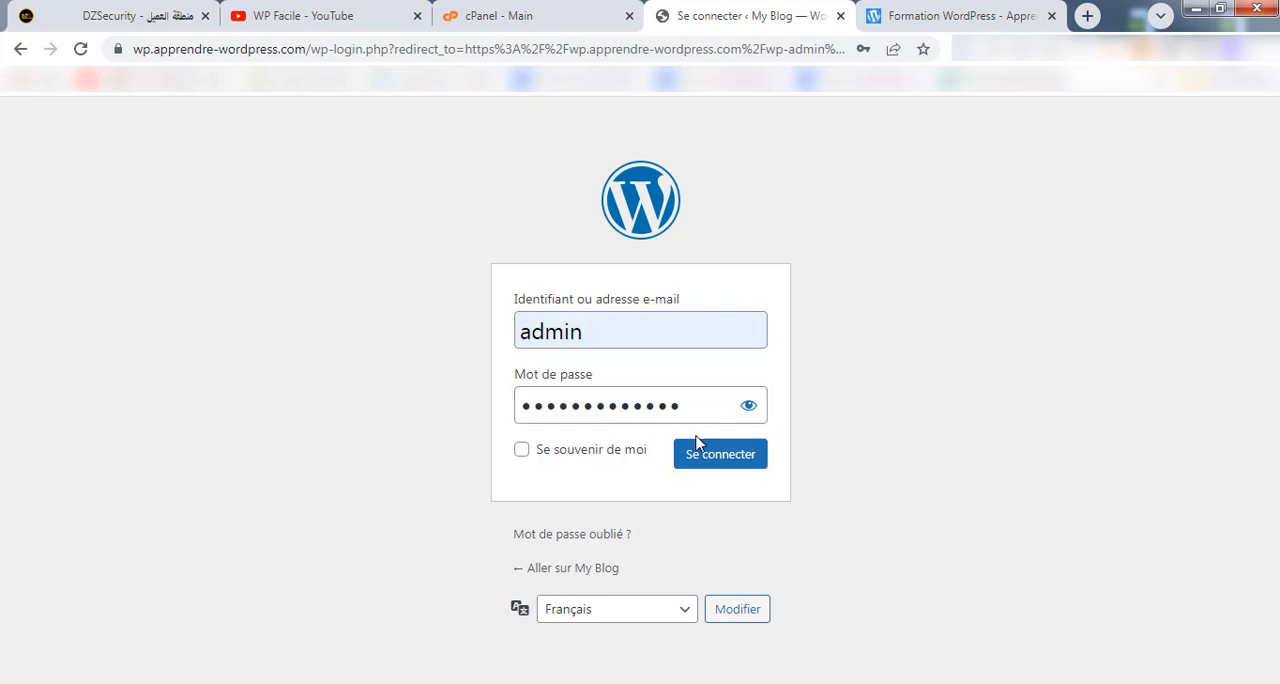
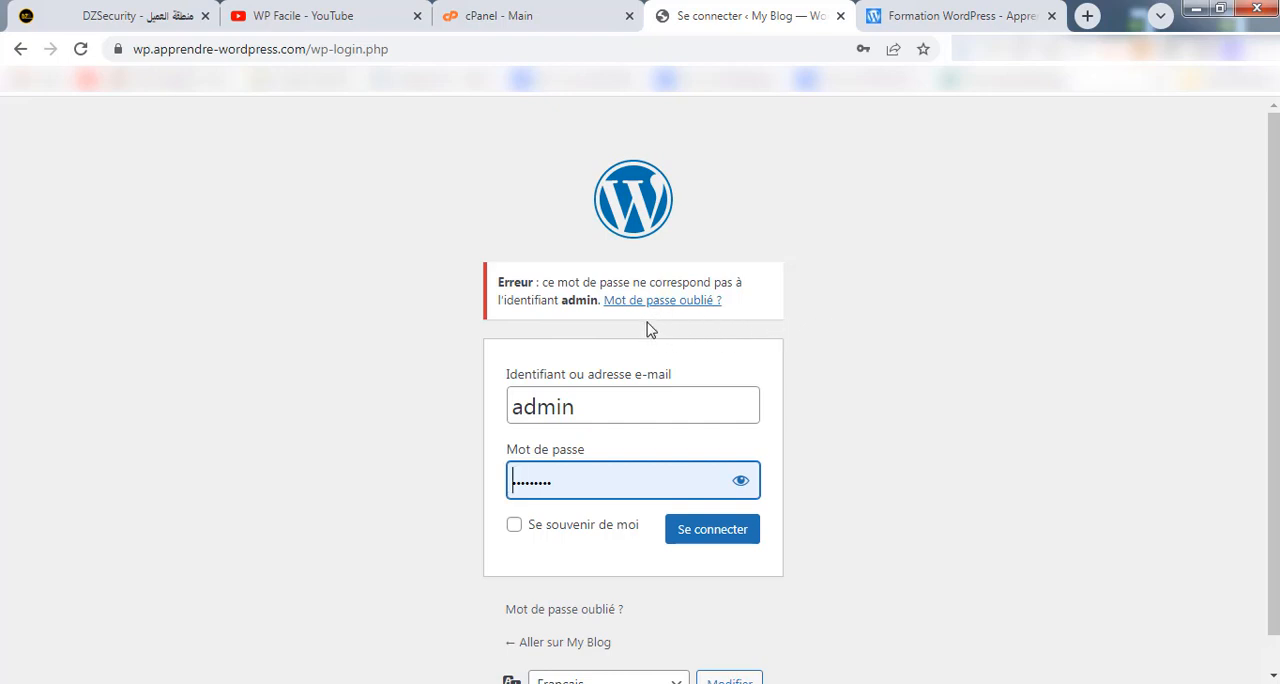
# Open phpMyAdmin from the Databases section of cPanel in a separate browser tab.
pyautogui.click(522, 16)
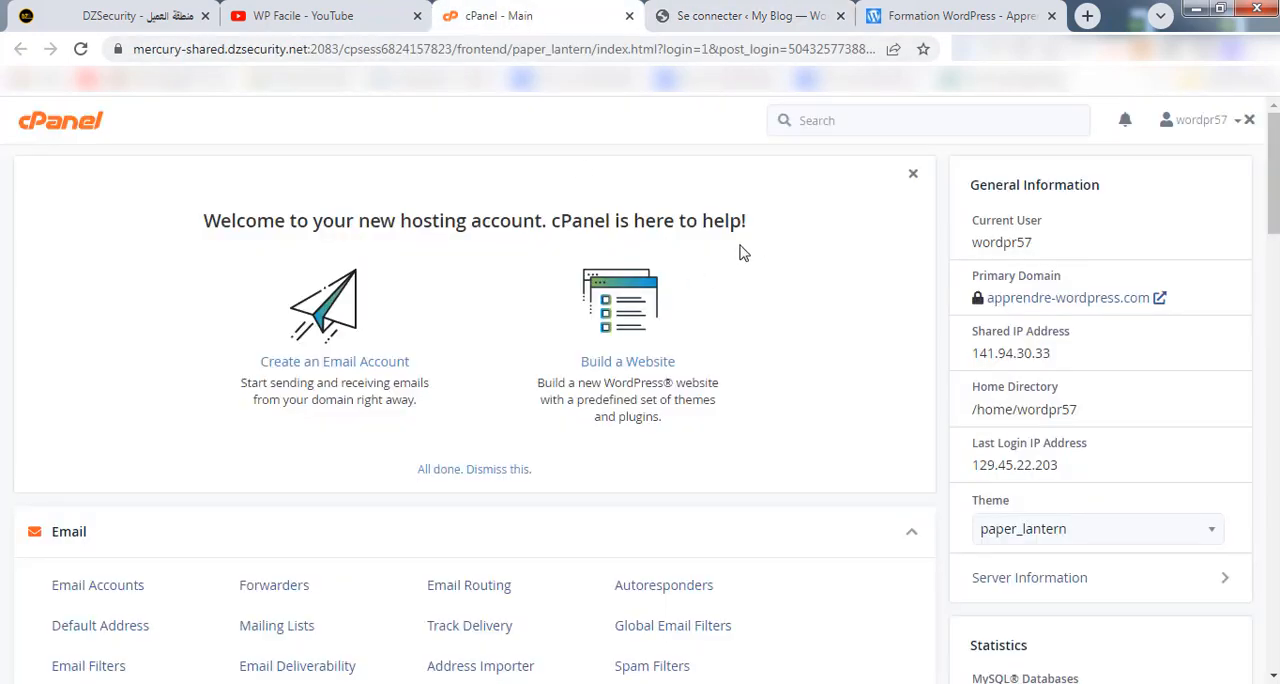
pyautogui.scroll(-2, 763, 203)
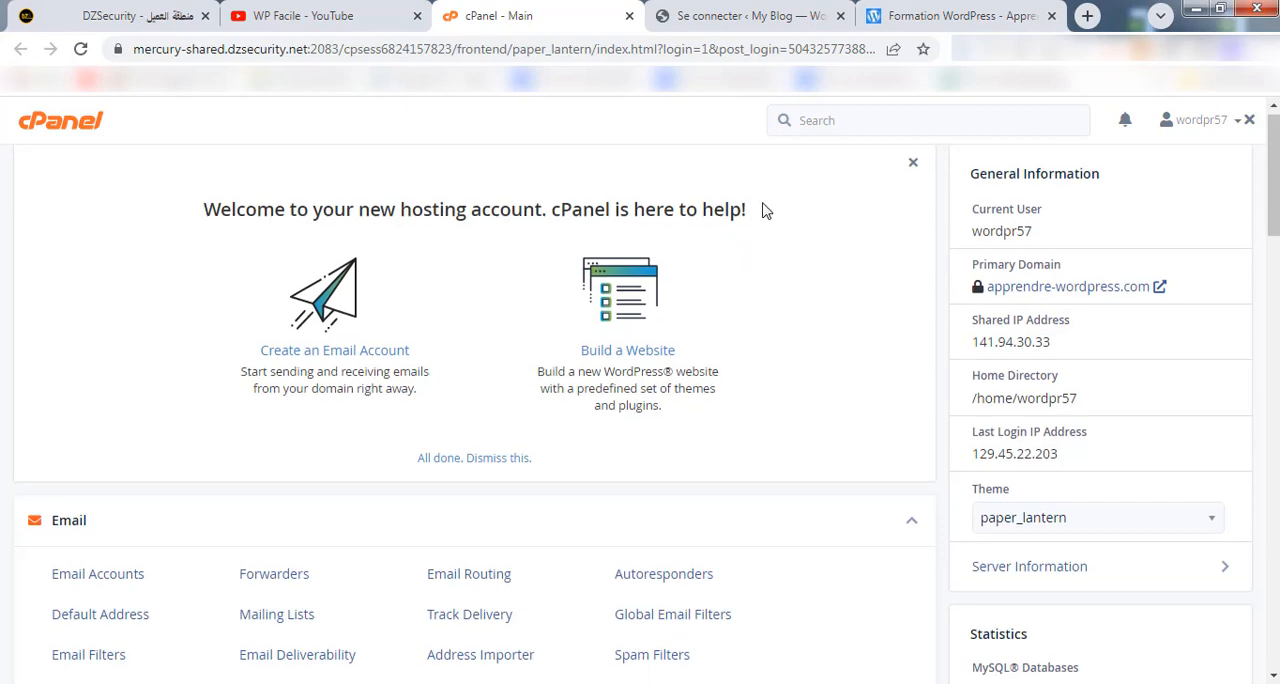
pyautogui.scroll(-5, 760, 213)
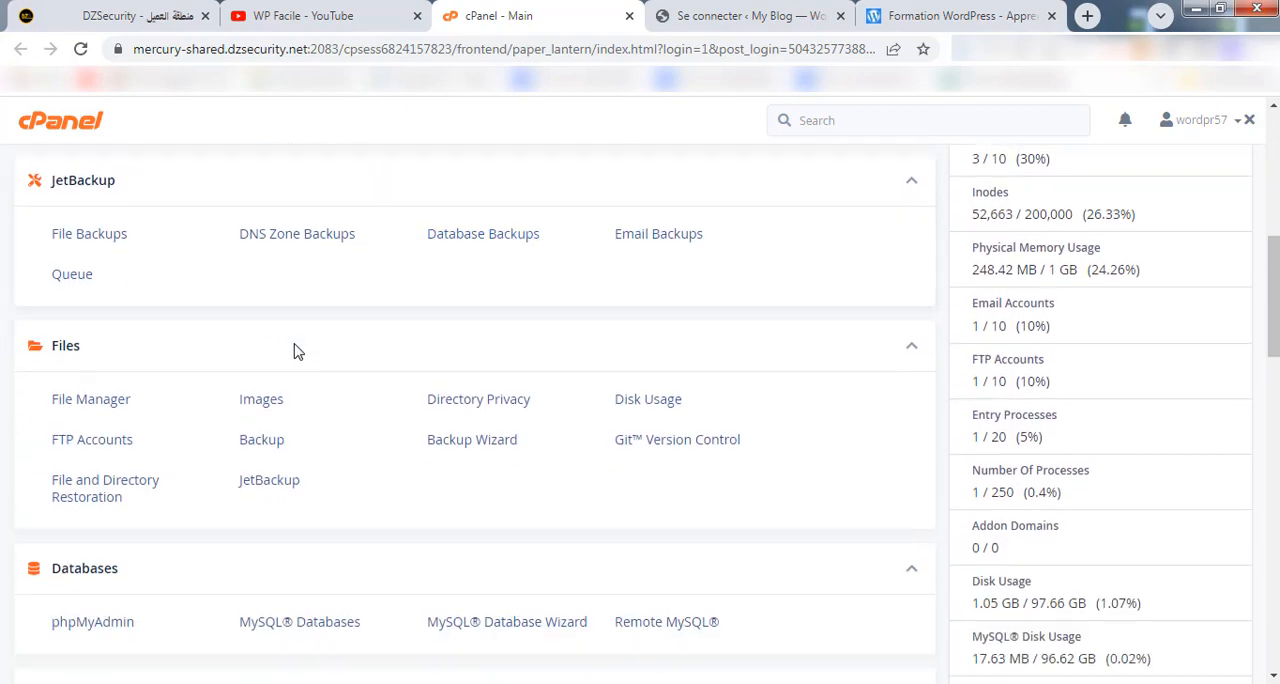
pyautogui.rightClick(98, 472)
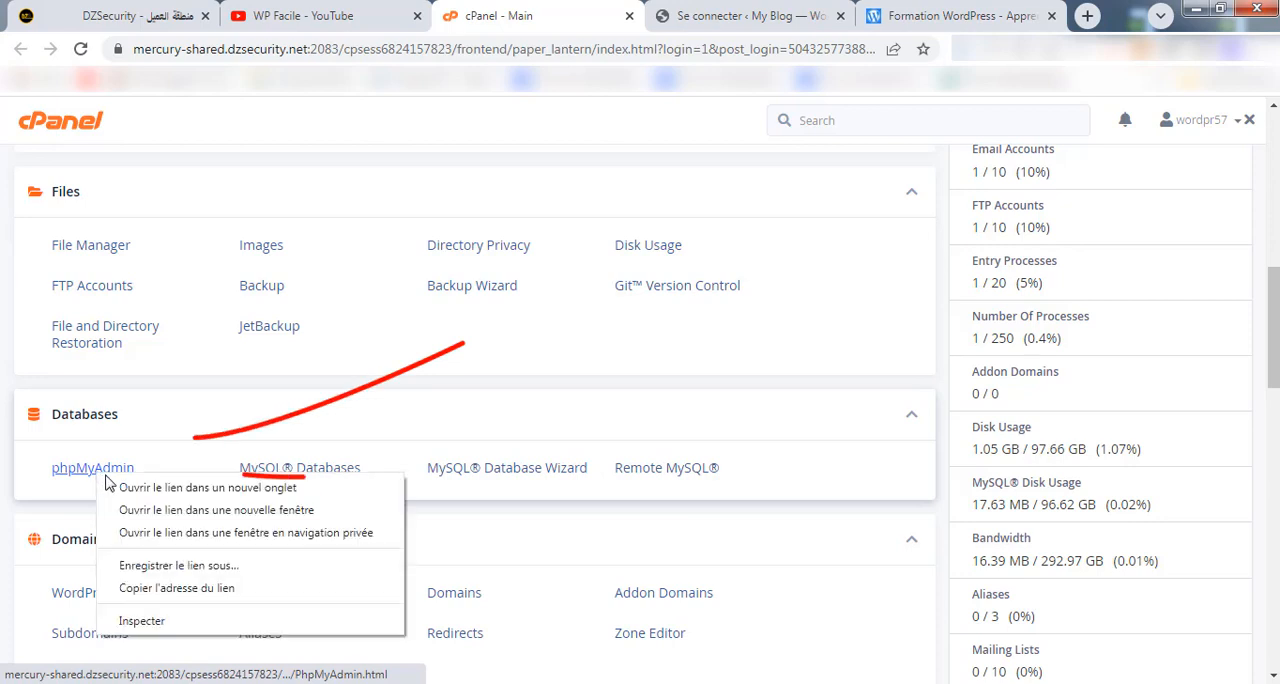
pyautogui.click(127, 484)
pyautogui.click(603, 22)
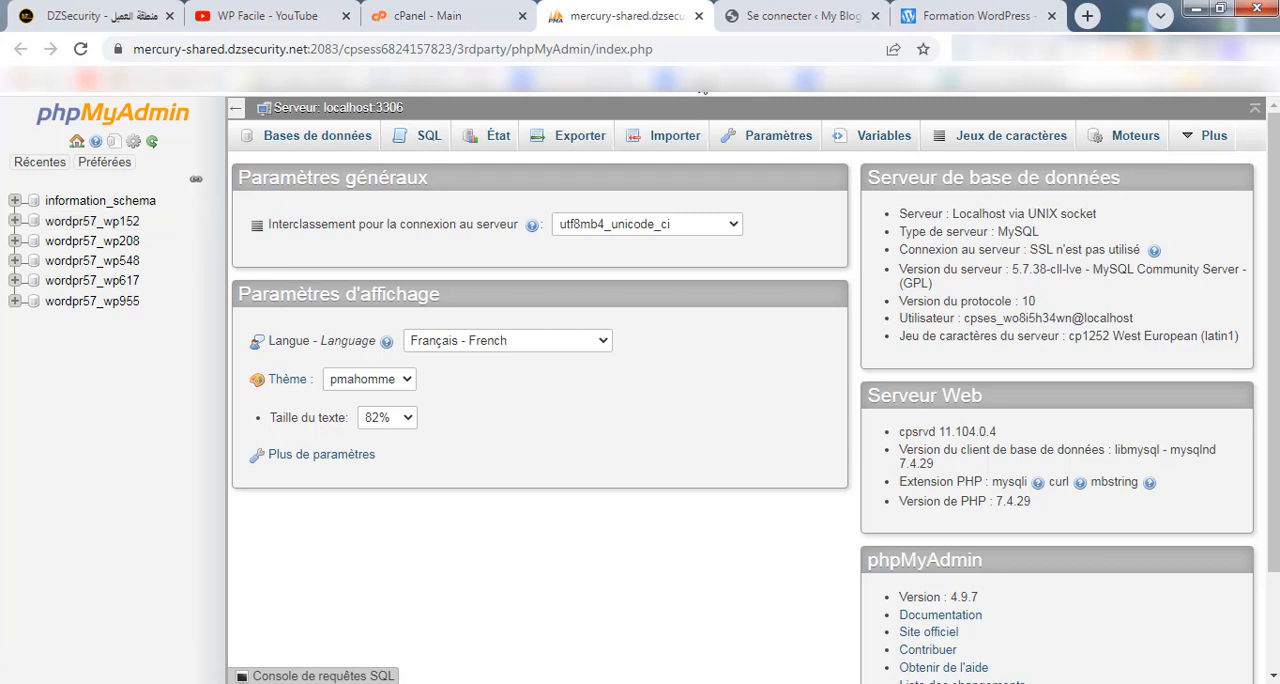
# Compare the site address on the WordPress login page with the database list in phpMyAdmin.
pyautogui.click(805, 16)
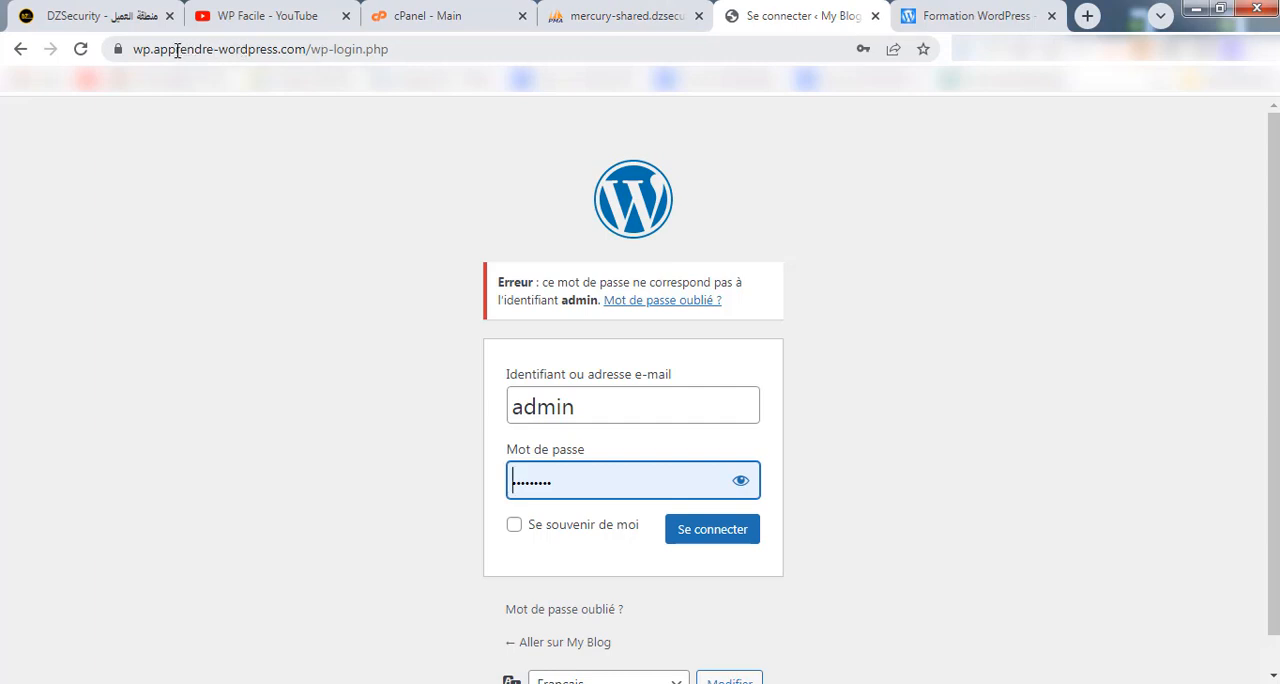
pyautogui.click(586, 24)
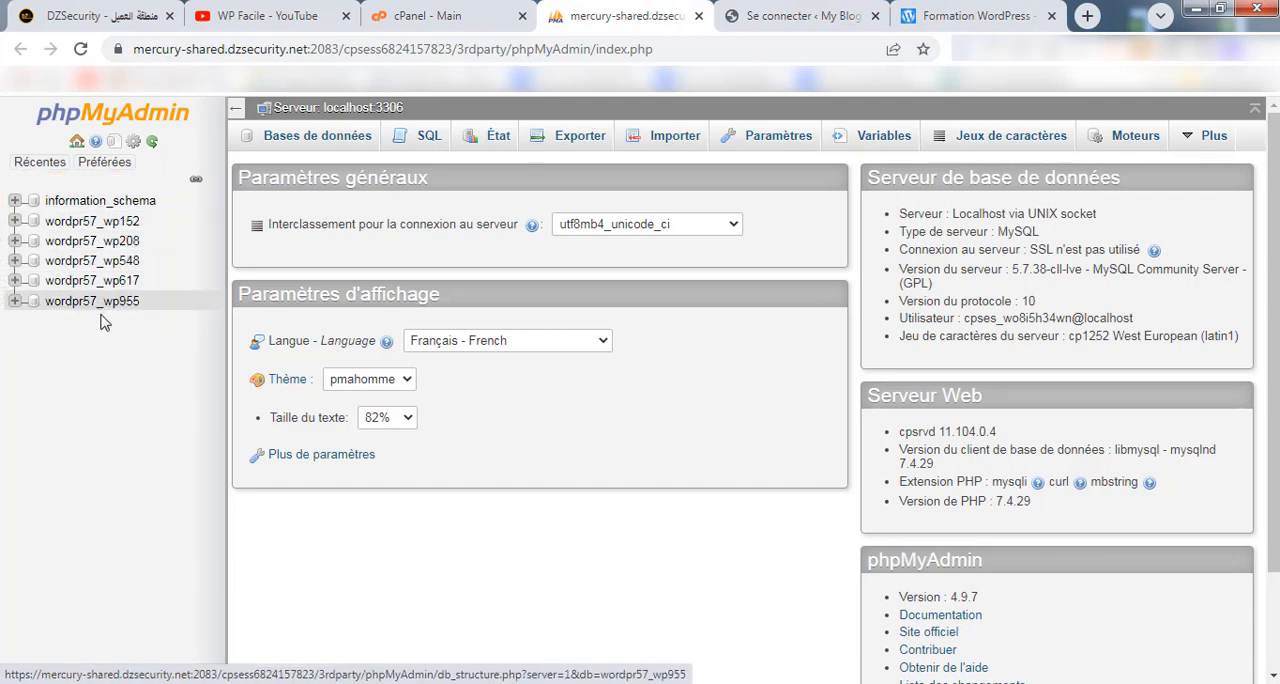
pyautogui.click(820, 18)
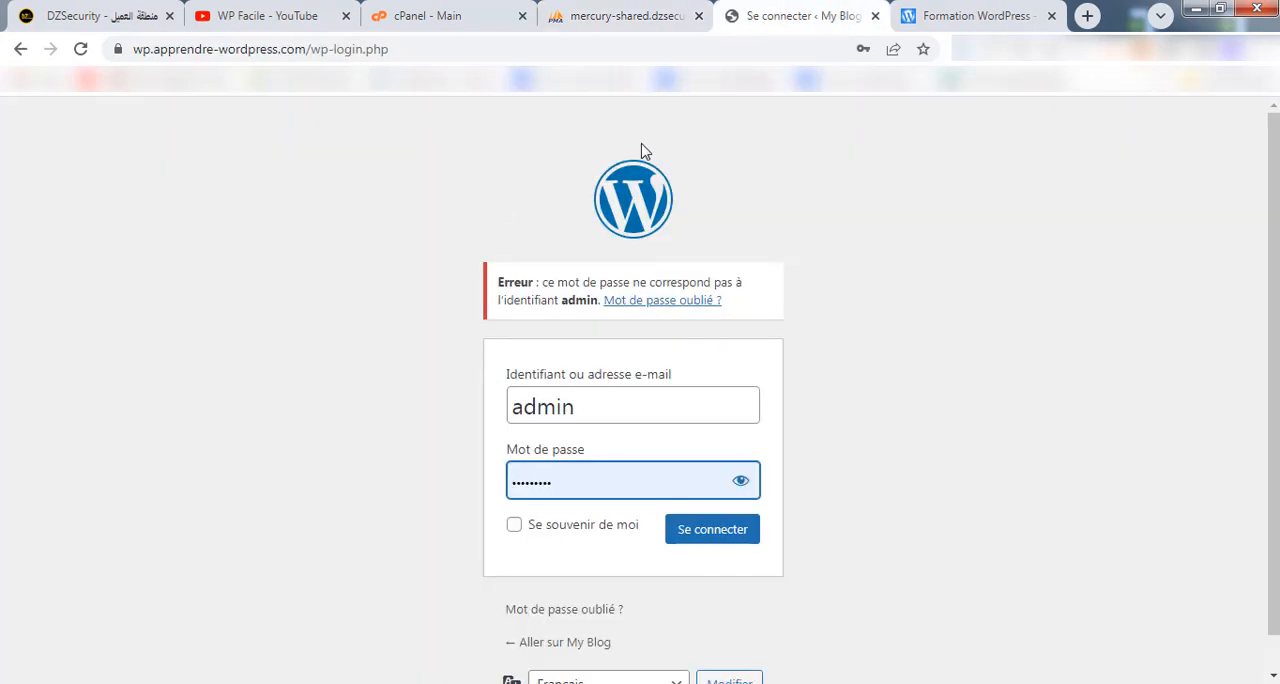
# Open the File Manager from cPanel and view the contents of the public_html folder.
pyautogui.click(449, 30)
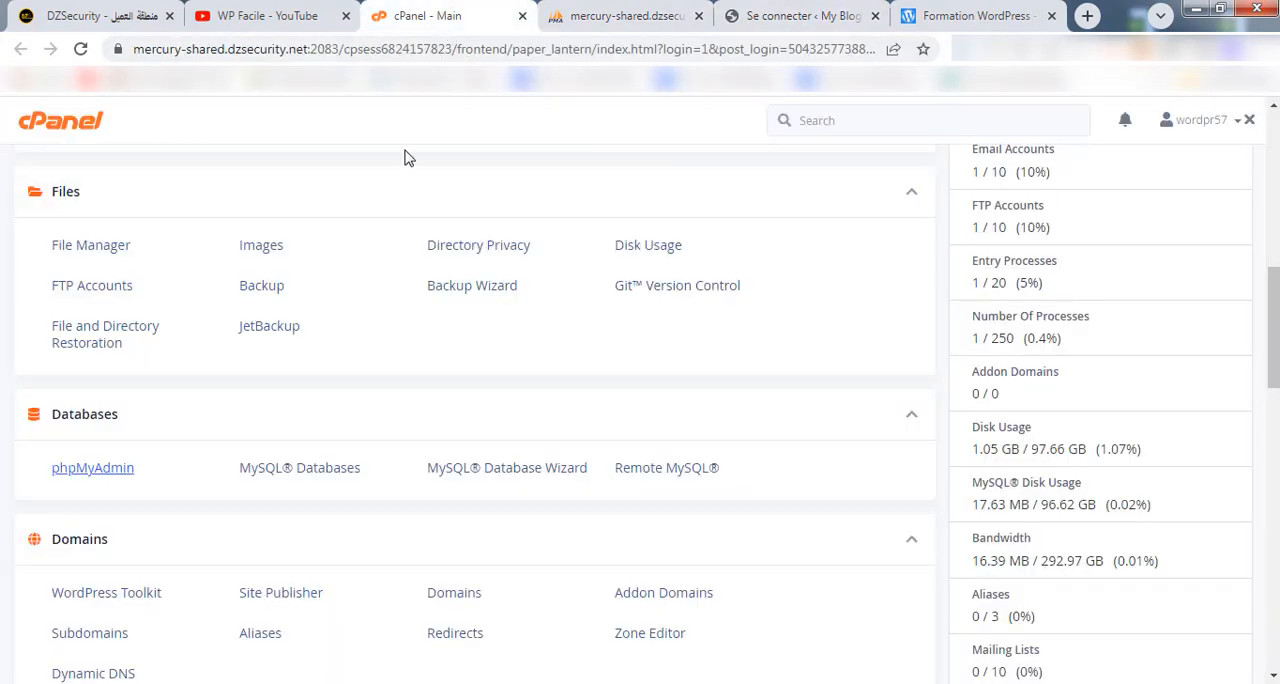
pyautogui.click(74, 259)
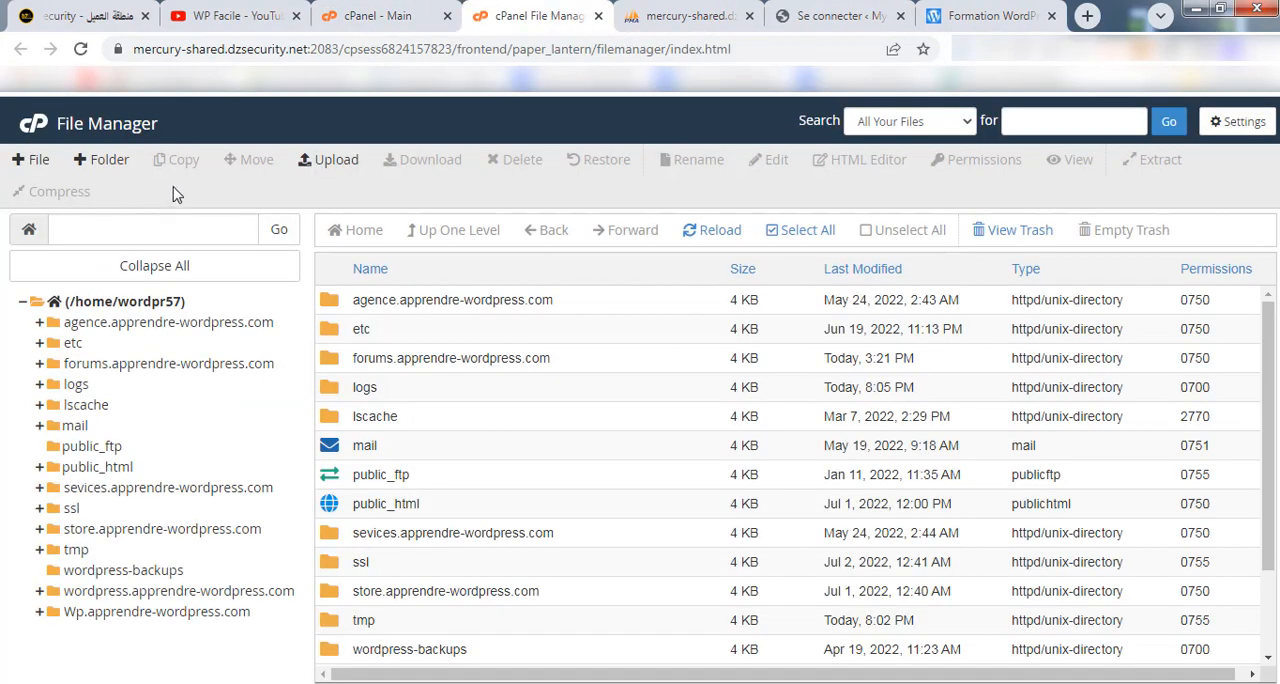
pyautogui.scroll(-2, 470, 435)
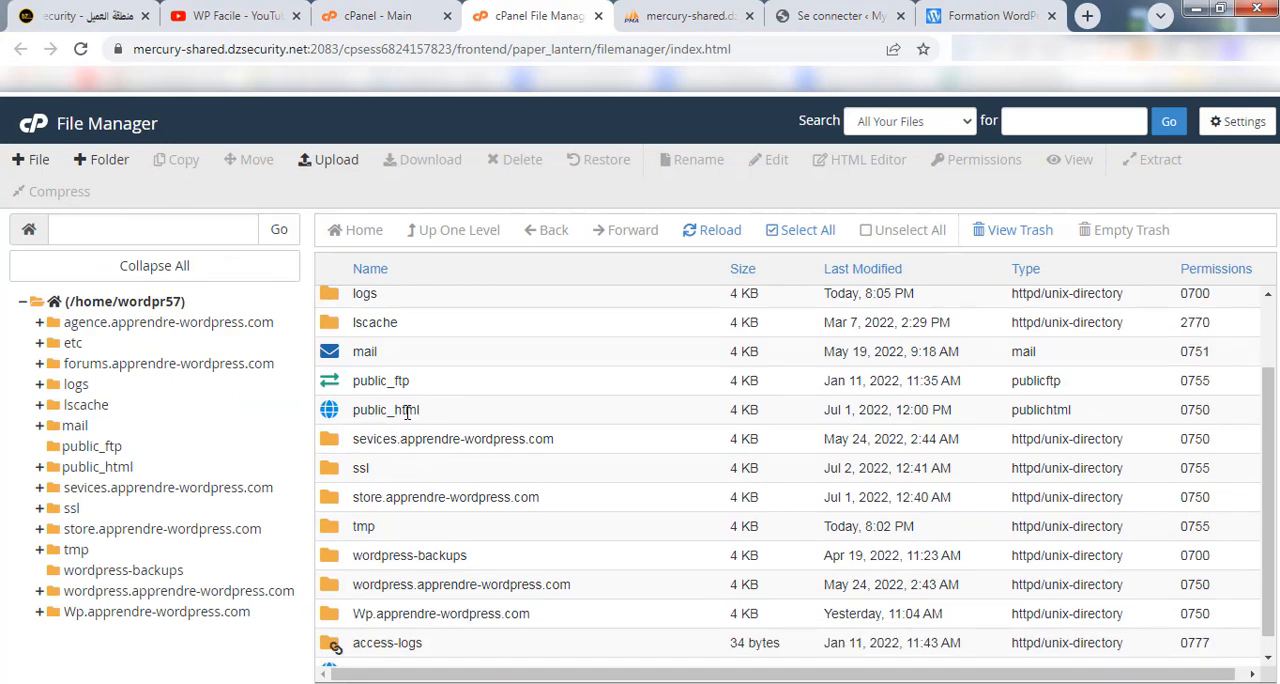
pyautogui.doubleClick(433, 415)
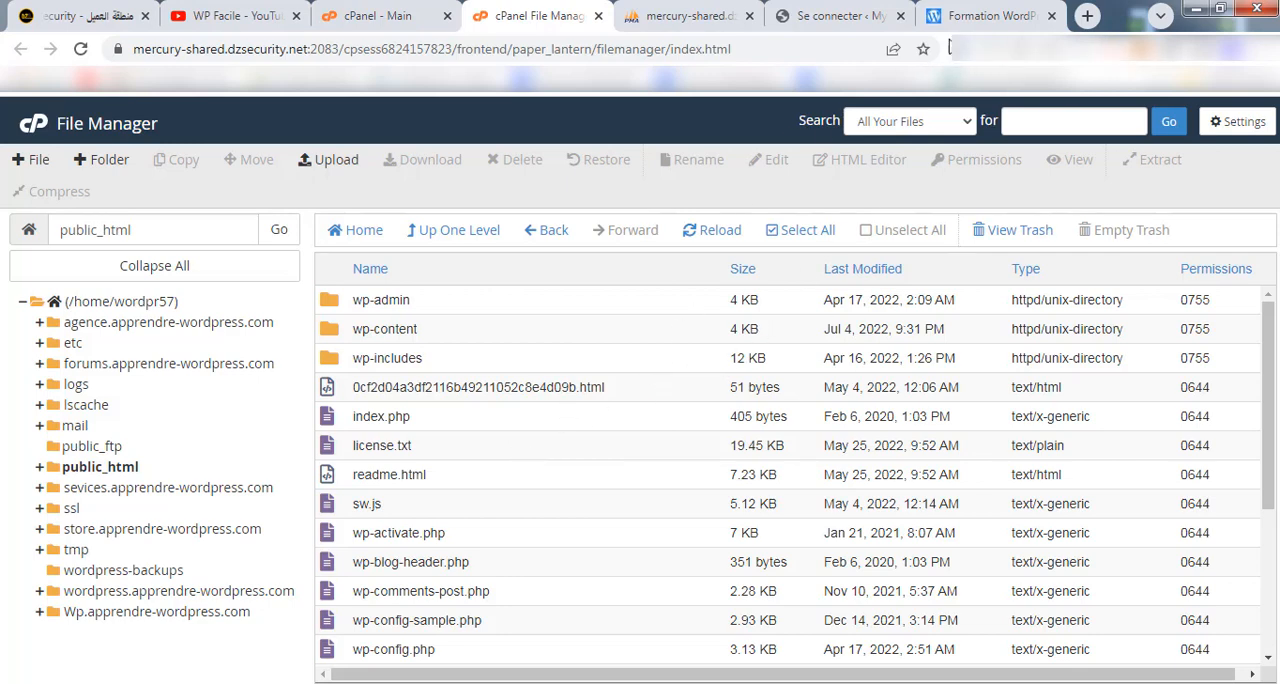
# Check the address of the main site and return to the cPanel File Manager.
pyautogui.click(966, 17)
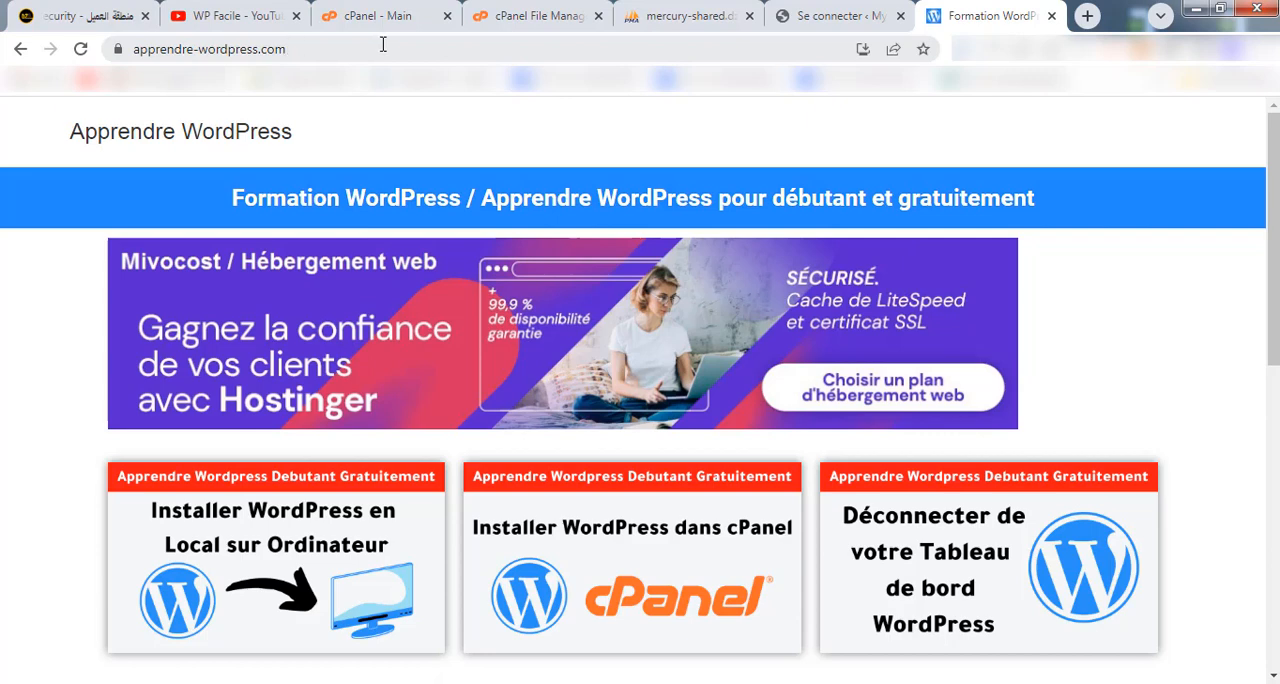
pyautogui.click(410, 8)
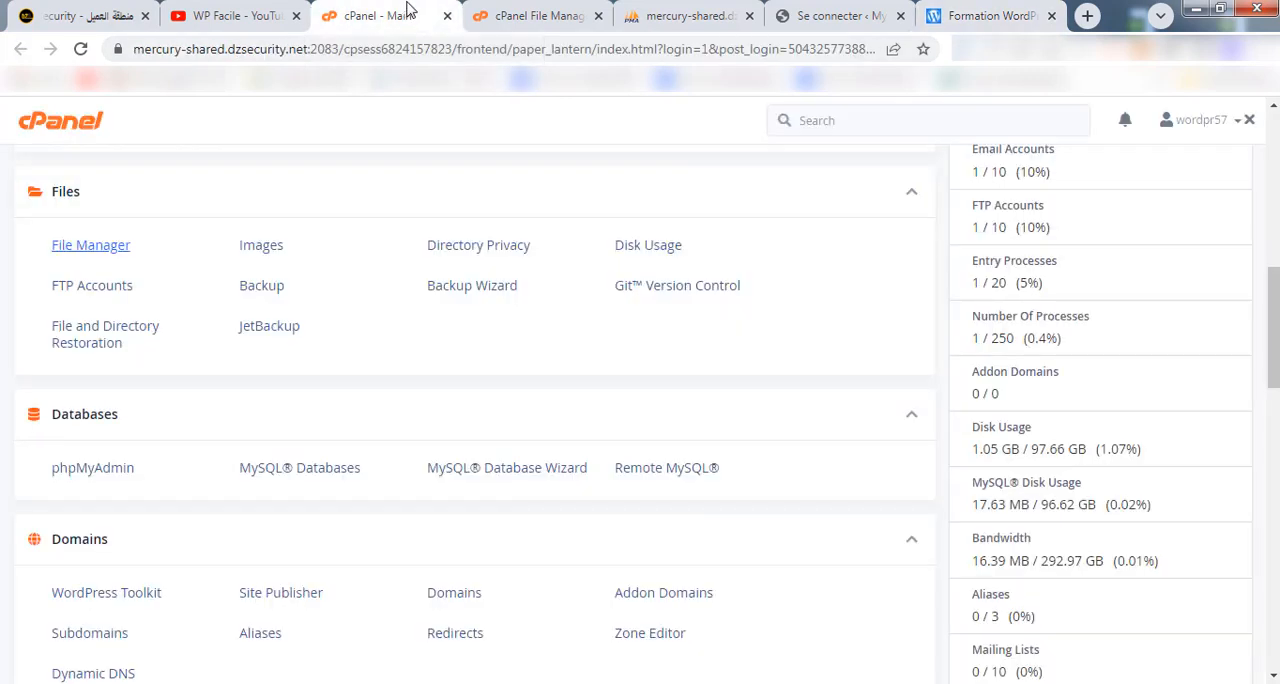
pyautogui.click(519, 10)
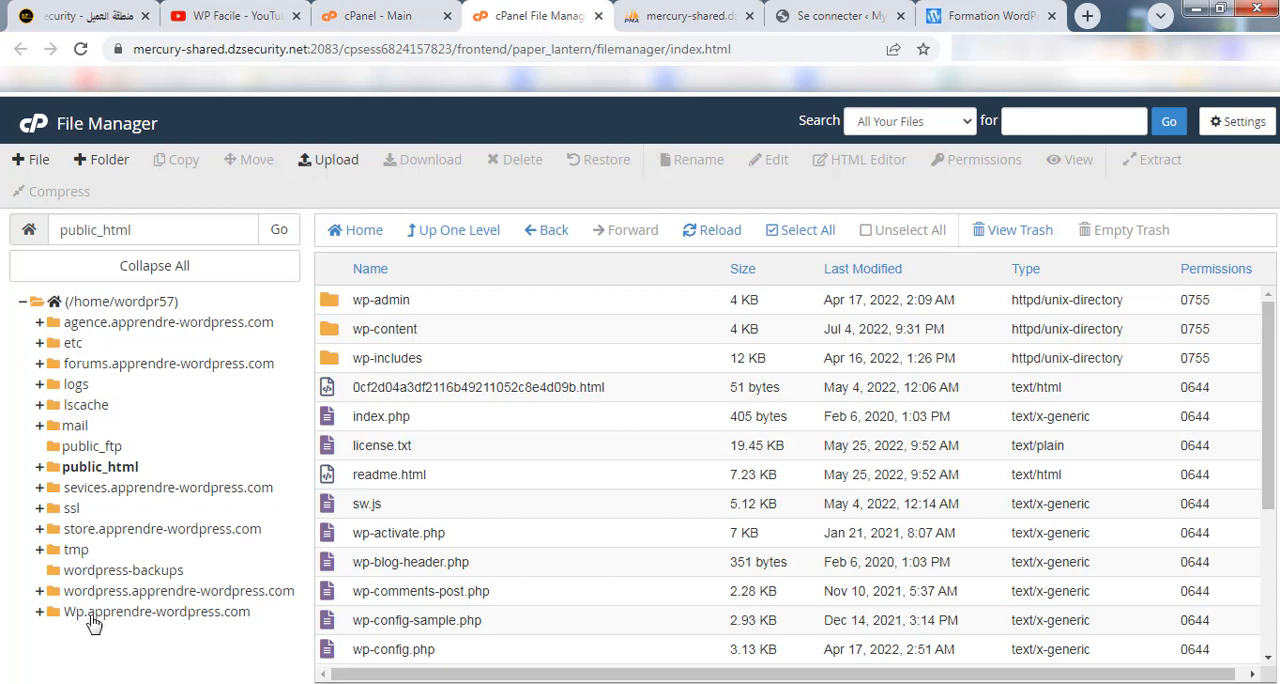
# Open the Wp.apprendre-wordpress.com folder and compare its name with the address of the WordPress login page.
pyautogui.click(205, 612)
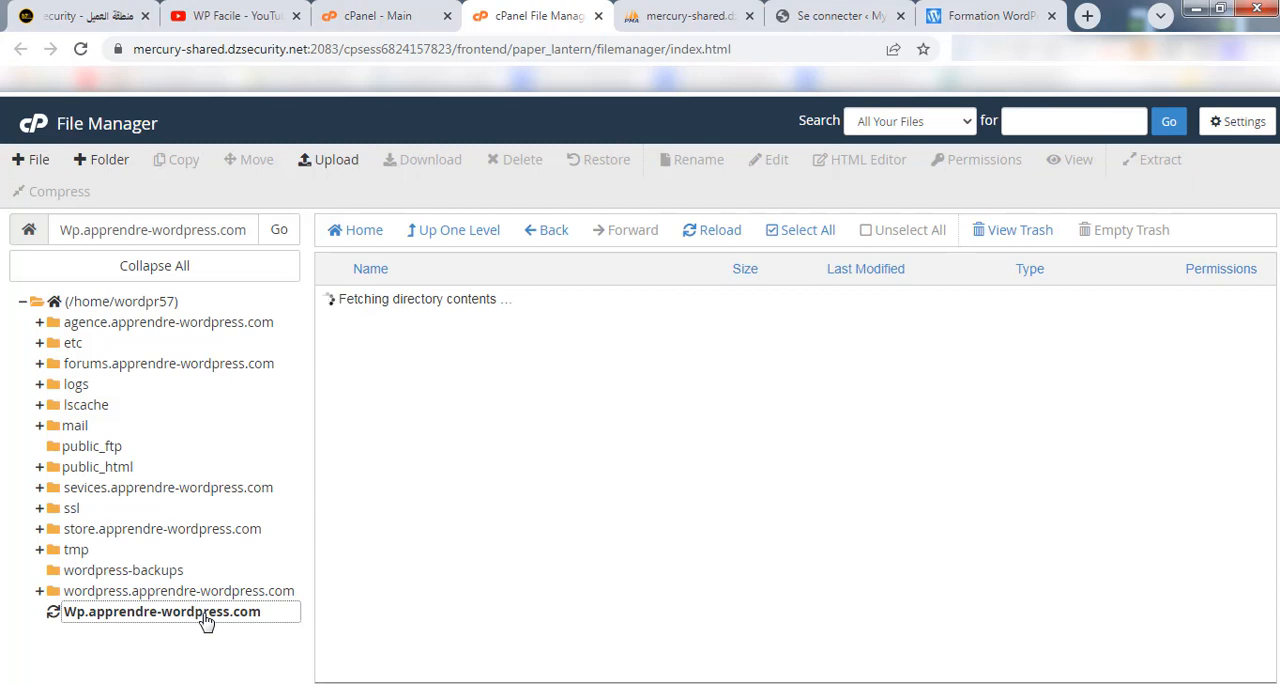
pyautogui.click(826, 12)
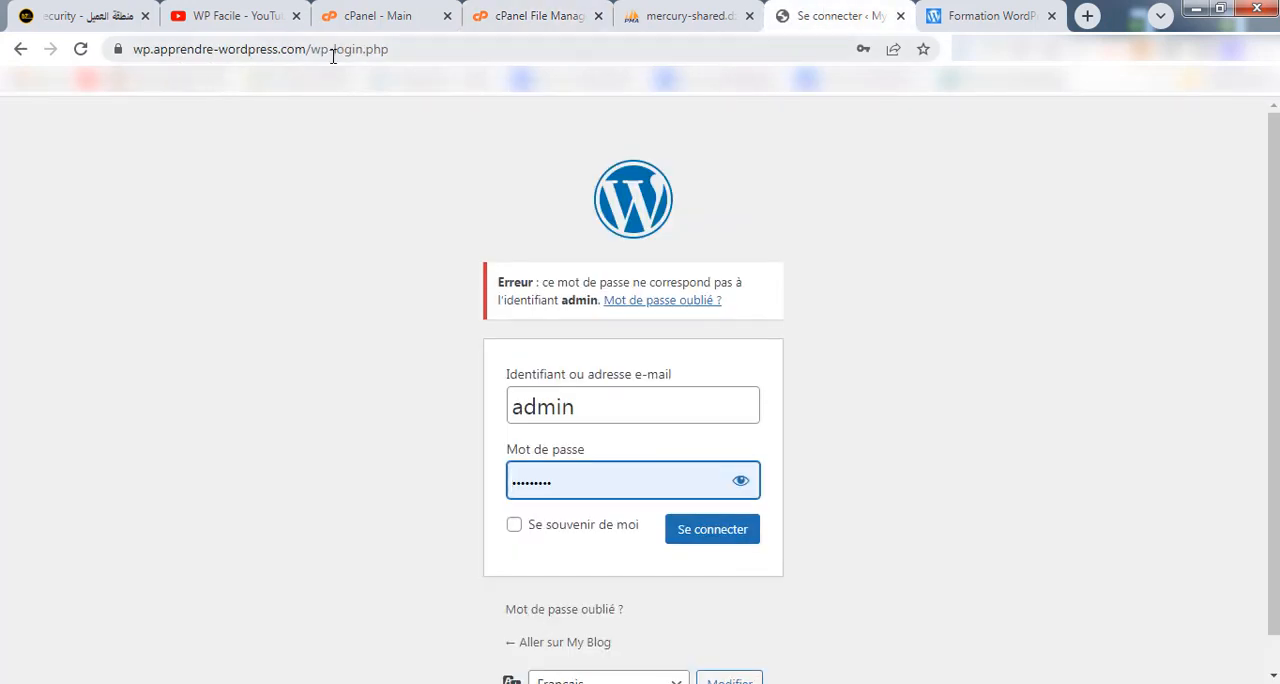
pyautogui.click(517, 16)
# Open wp-config.php from the Wp.apprendre-wordpress.com folder in the editor and look up the DB_NAME value in the database settings.
pyautogui.scroll(-3, 562, 462)
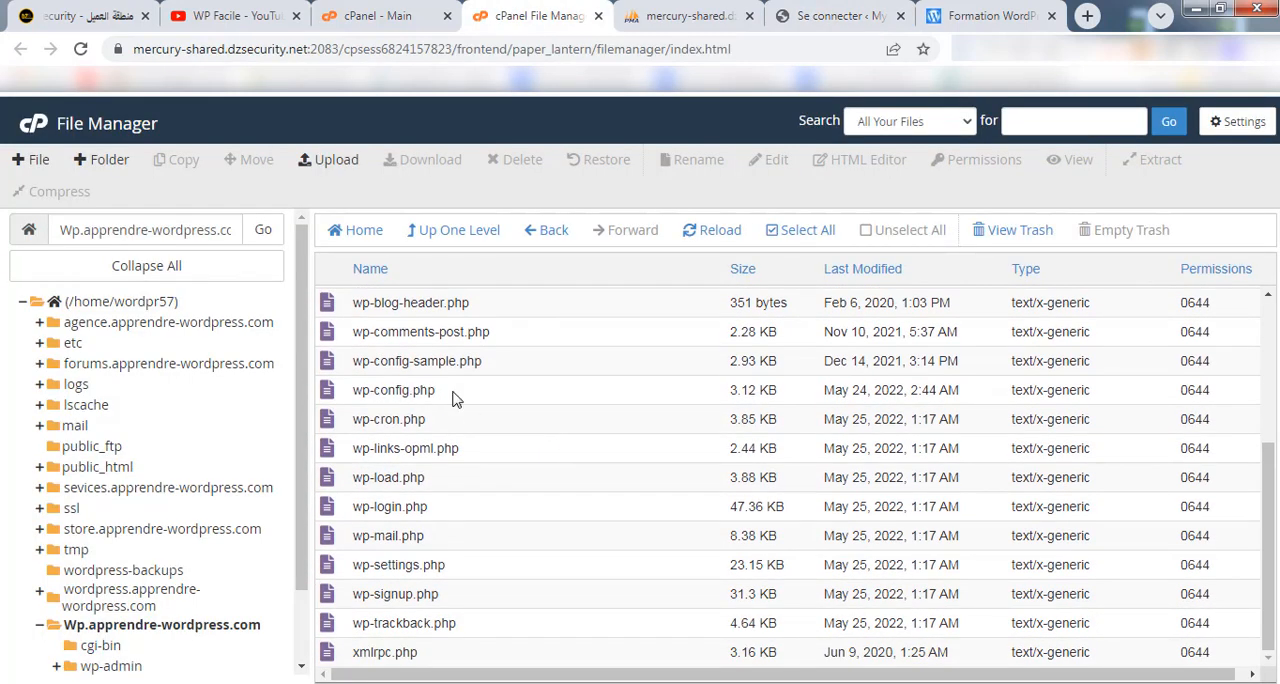
pyautogui.rightClick(403, 390)
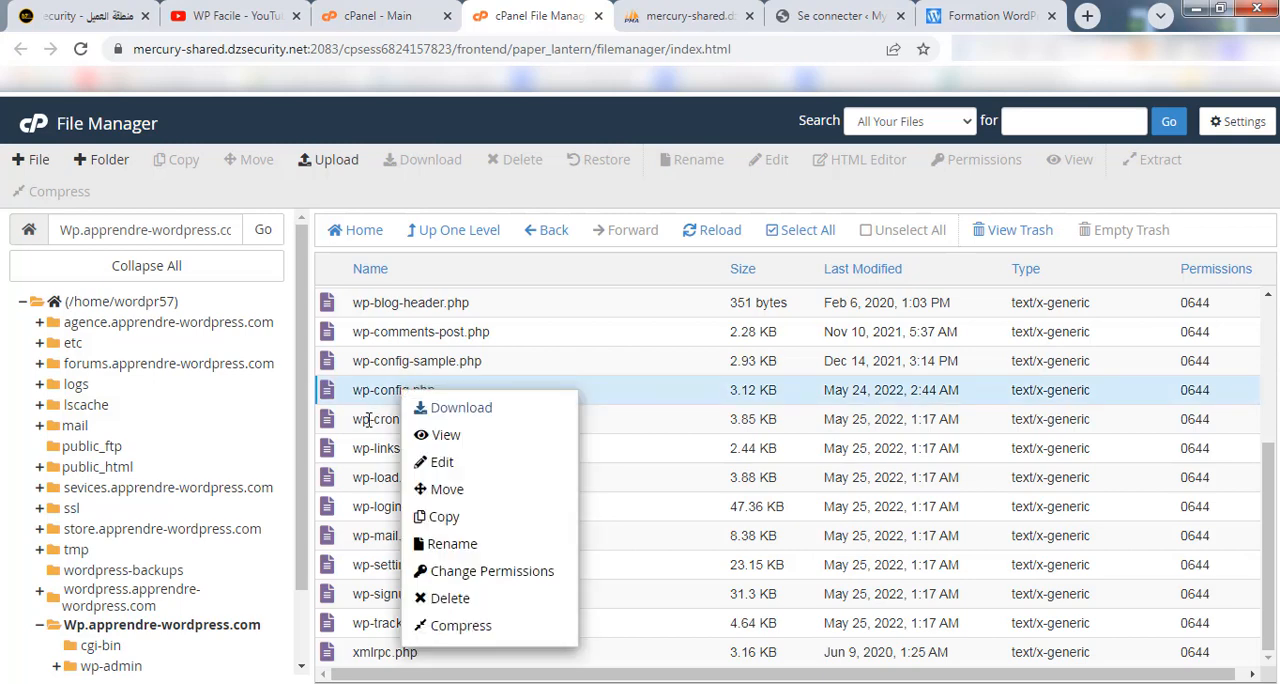
pyautogui.click(437, 463)
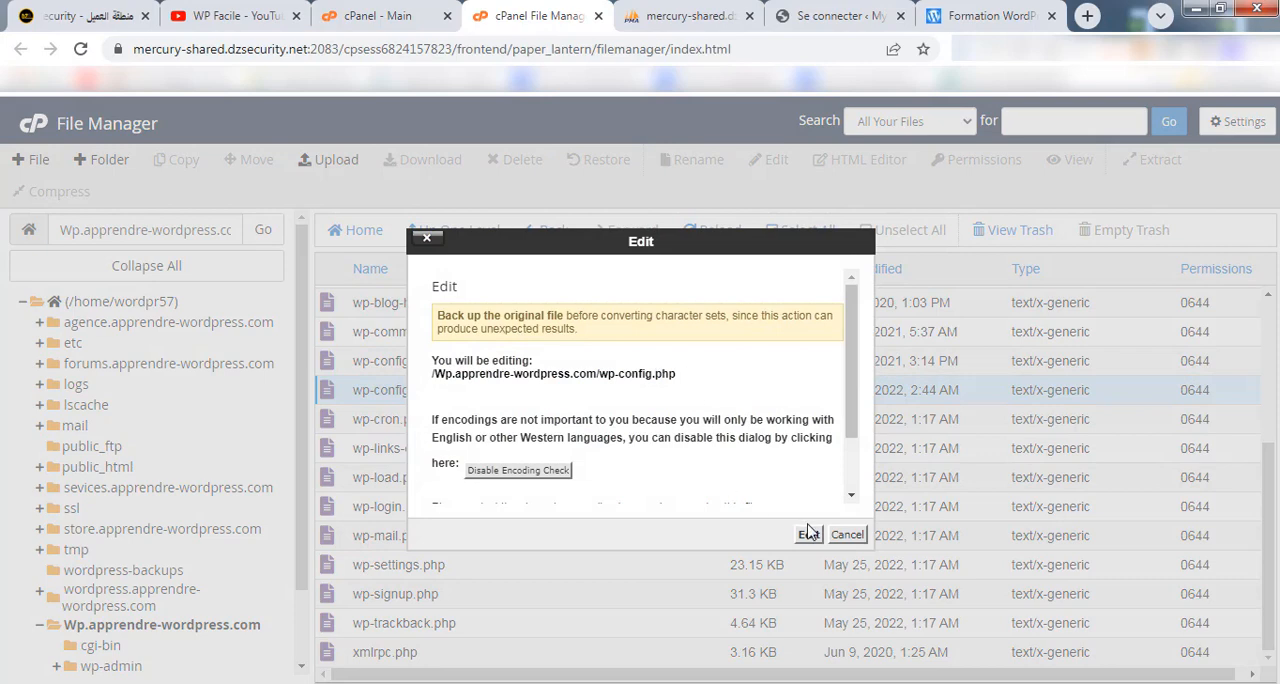
pyautogui.click(808, 533)
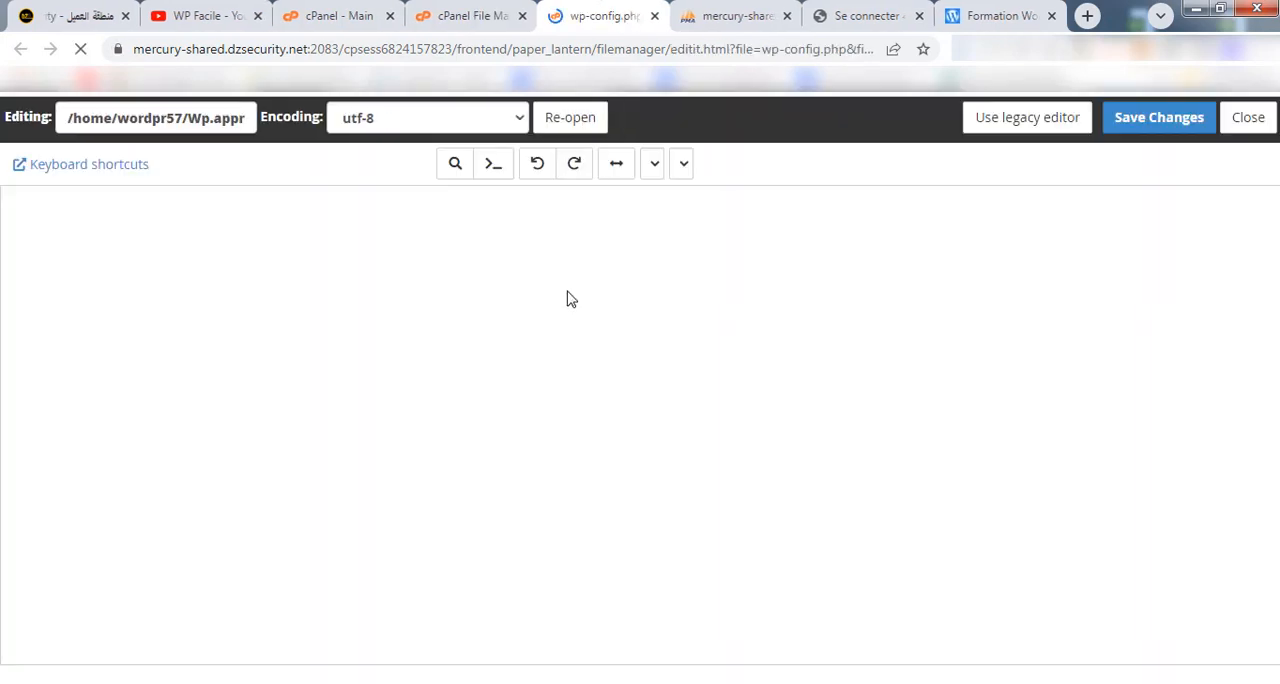
pyautogui.scroll(-5, 540, 278)
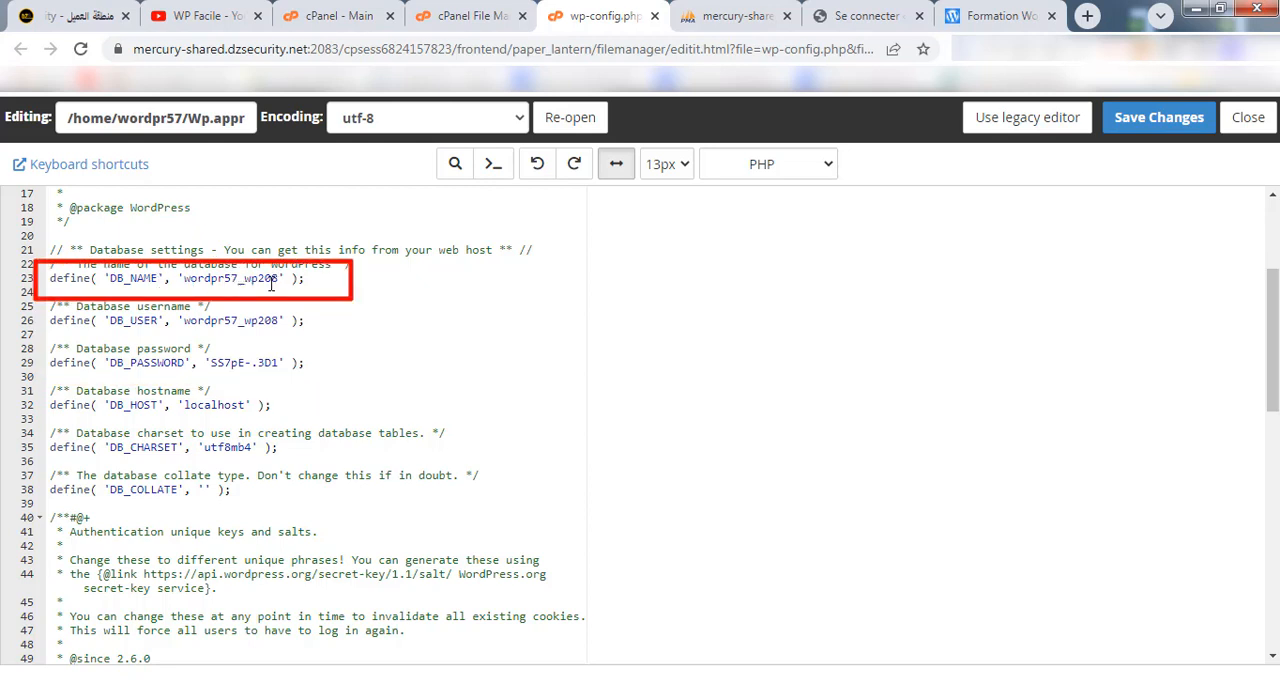
# Open the wordpr57_wp208 database in phpMyAdmin and open the admin row of the wpxv_users table for editing.
pyautogui.click(746, 12)
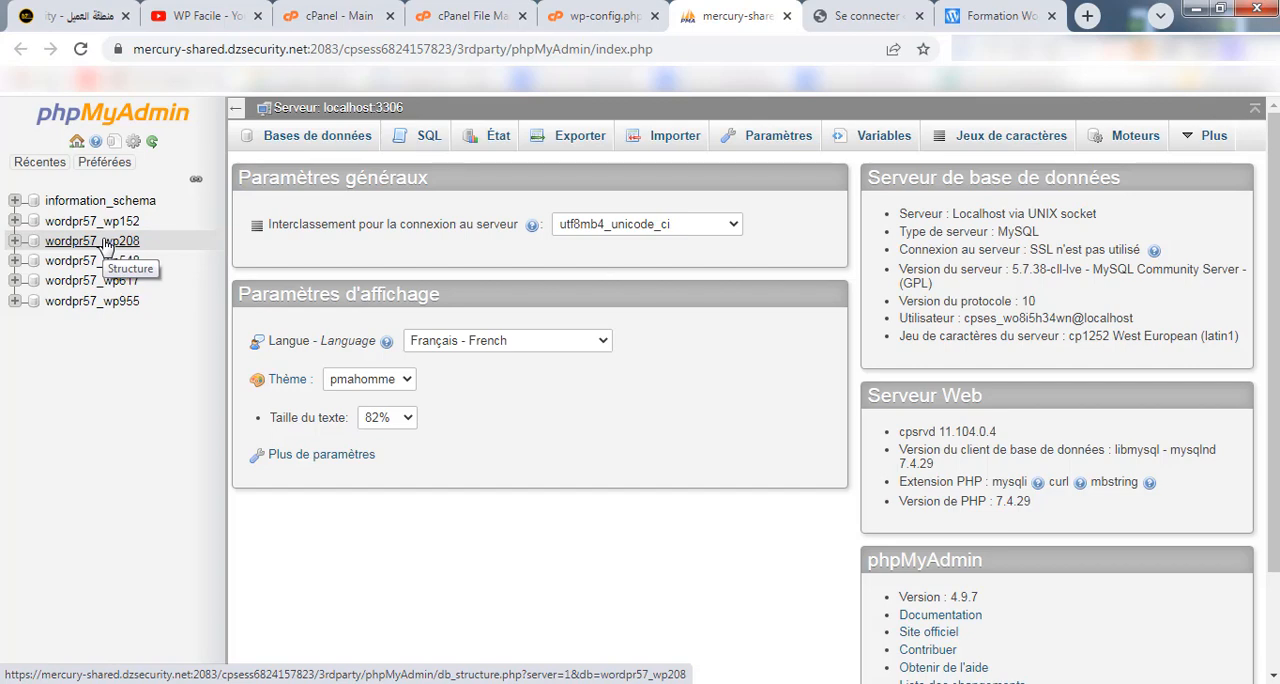
pyautogui.click(107, 245)
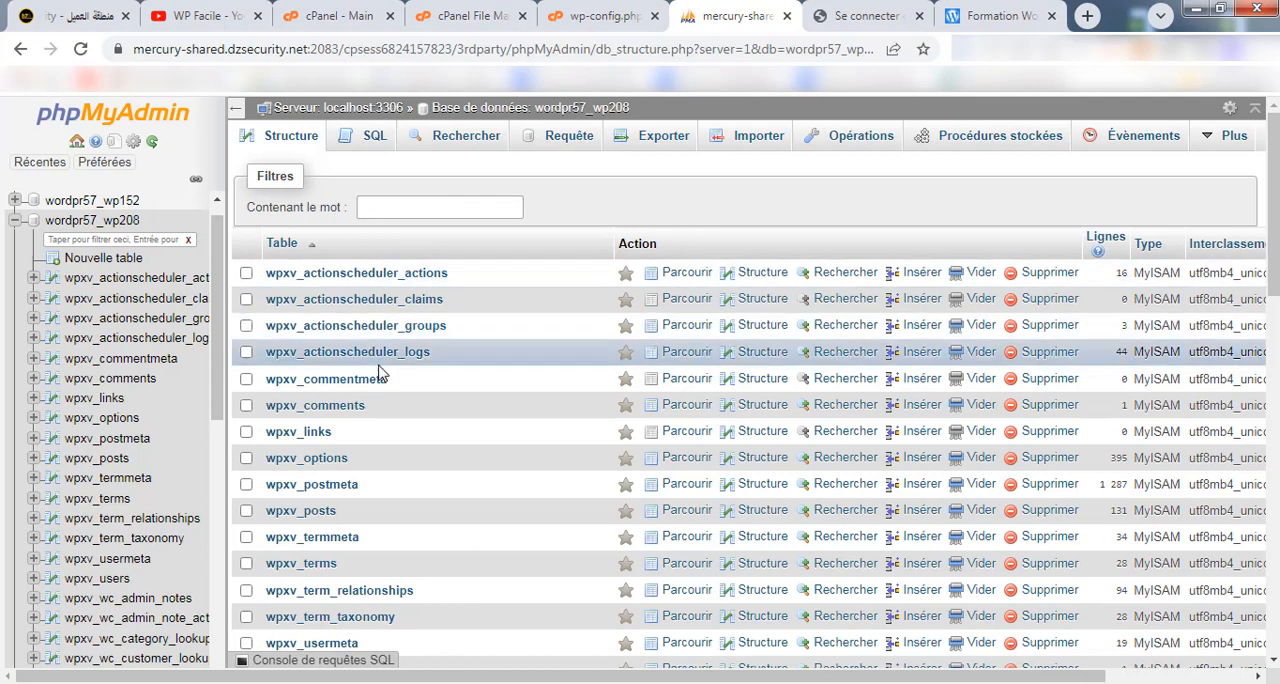
pyautogui.scroll(-2, 110, 430)
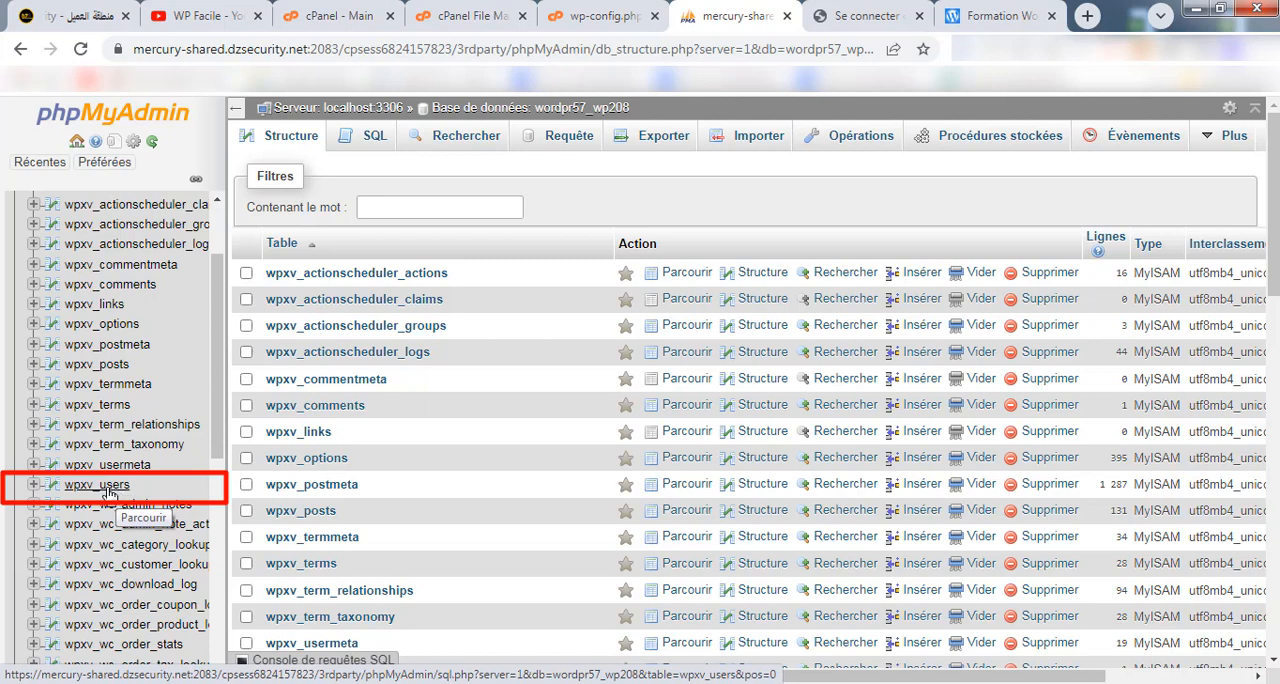
pyautogui.click(105, 489)
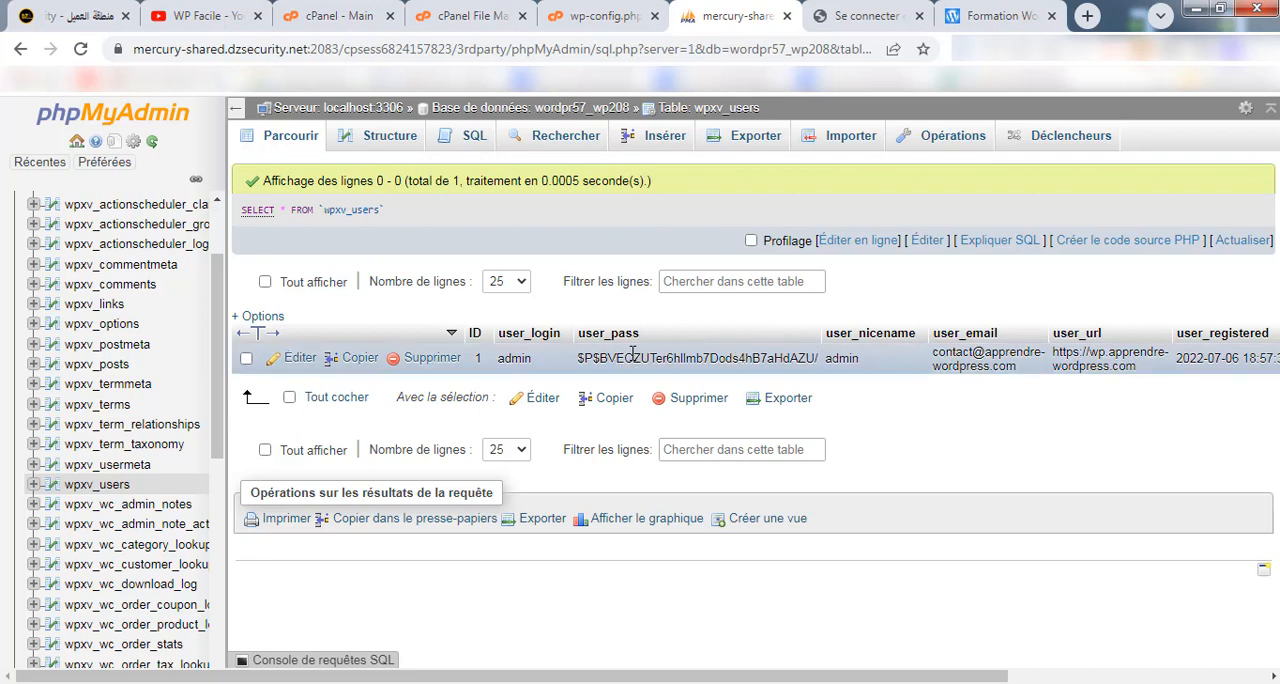
pyautogui.click(303, 362)
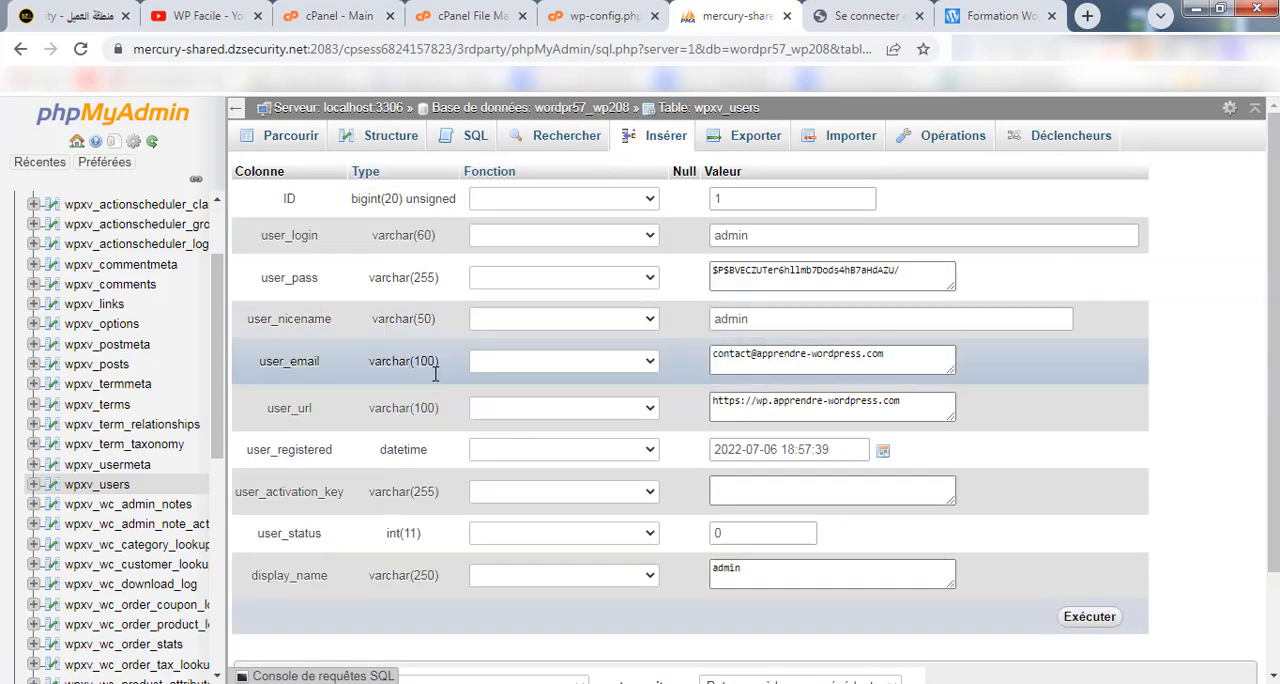
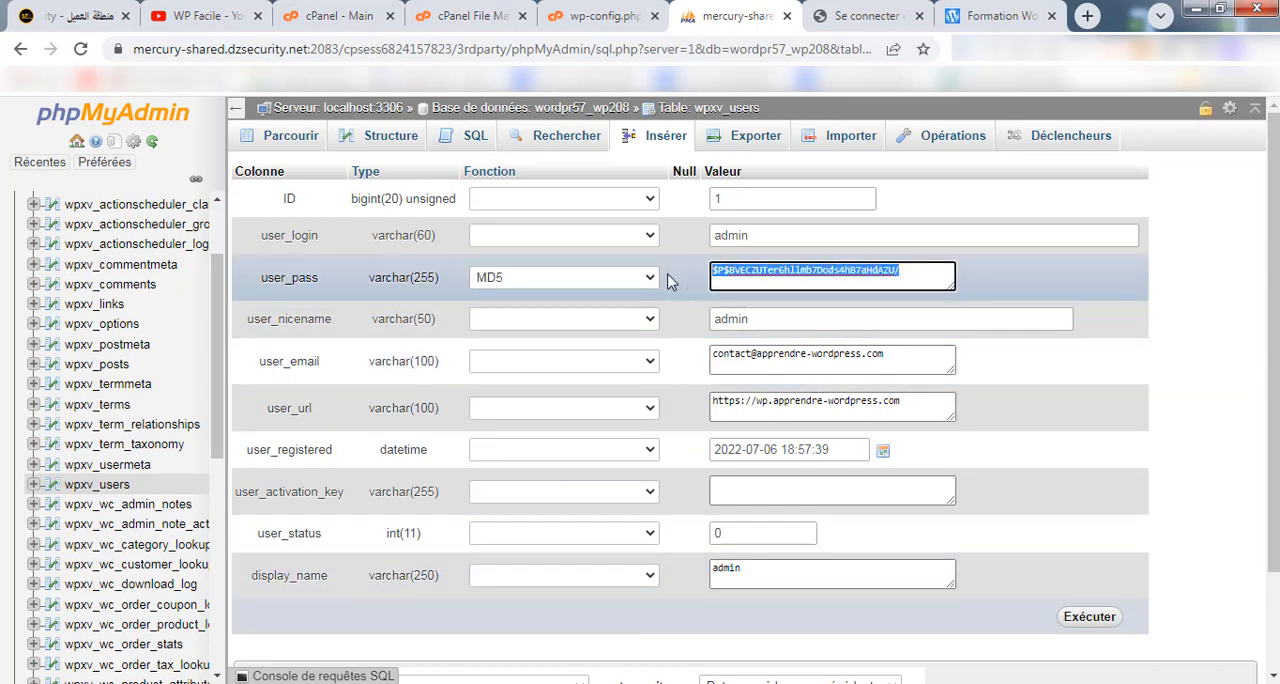
# Replace the user_pass value of the admin row with the new account password and save the row.
pyautogui.press('BackSpace')
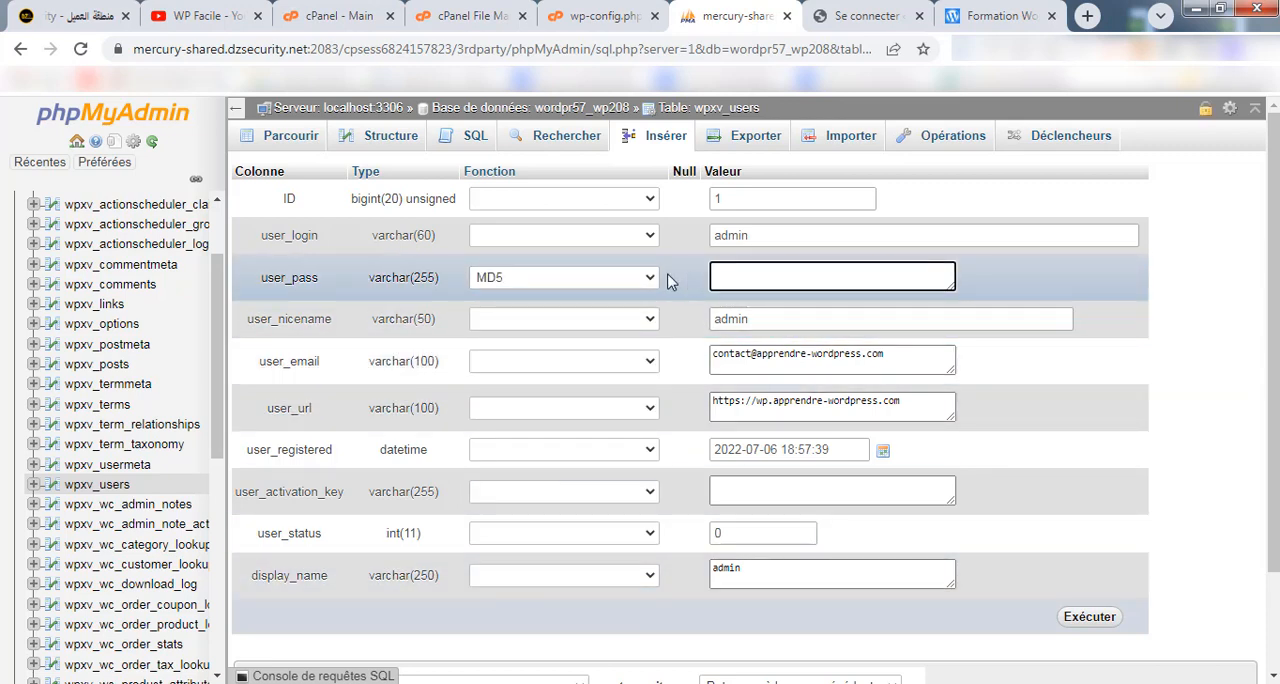
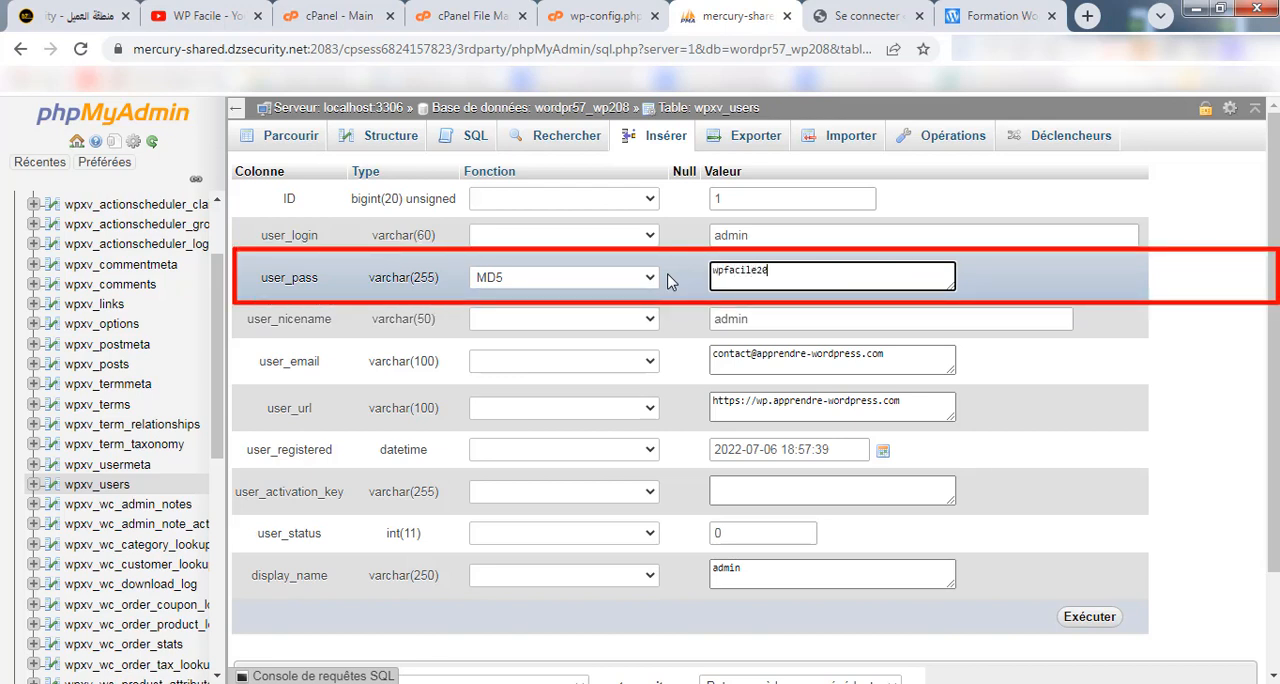
pyautogui.click(1093, 622)
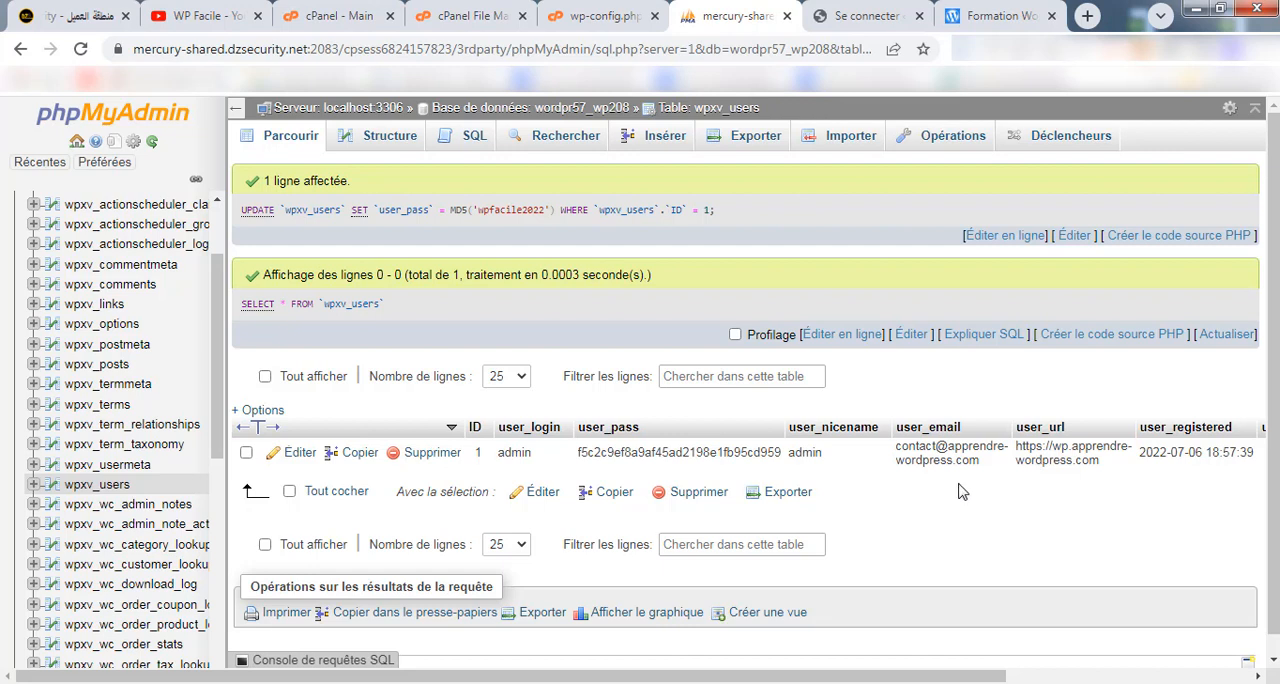
# Switch to the WordPress login page, reload it, and go back to the initial login form.
pyautogui.click(862, 16)
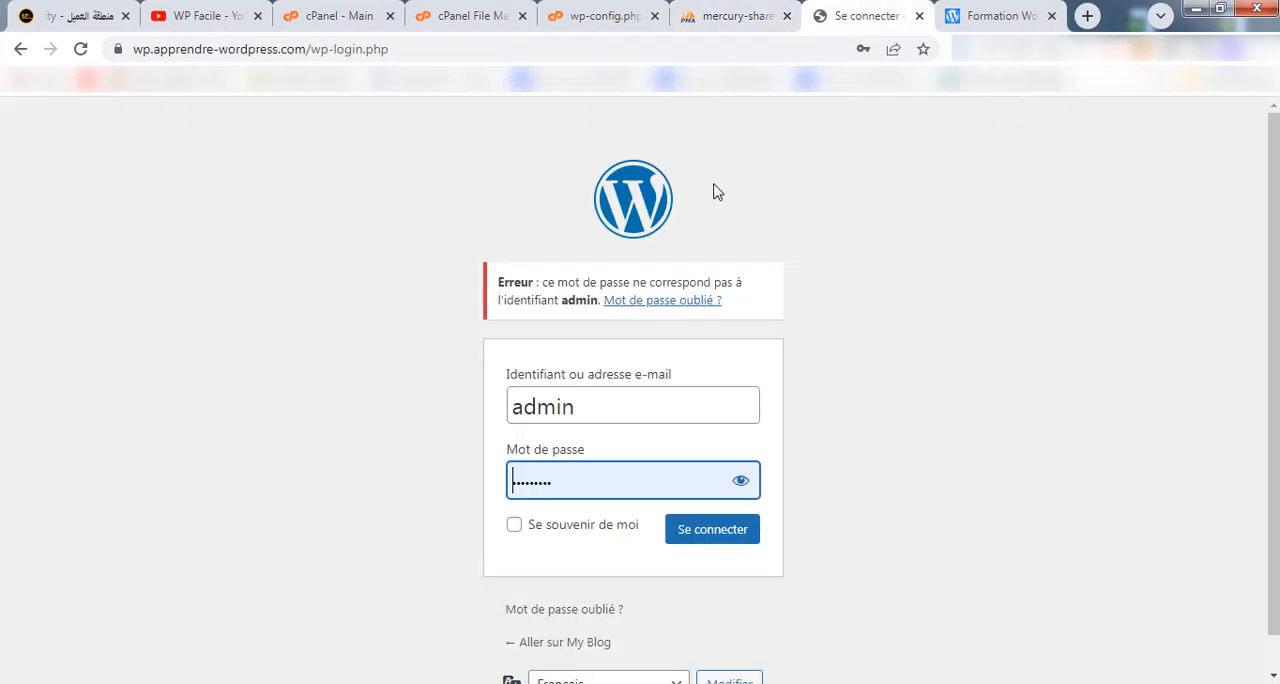
pyautogui.click(80, 49)
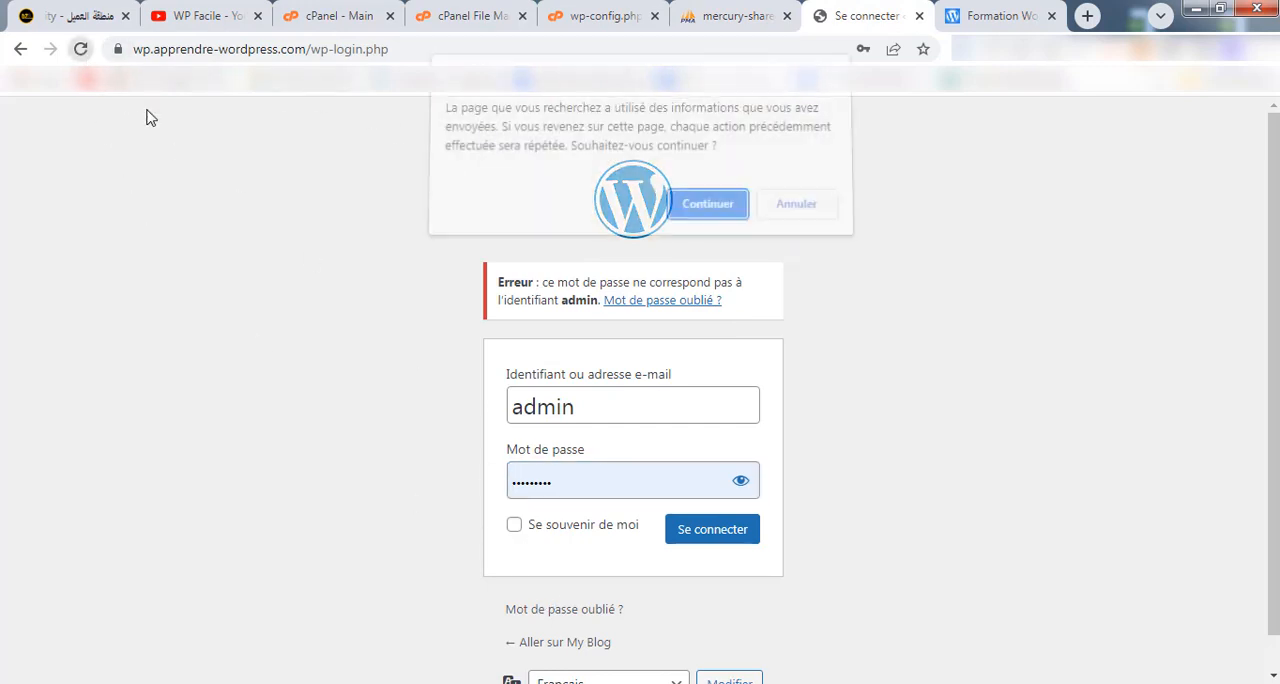
pyautogui.press('Return')
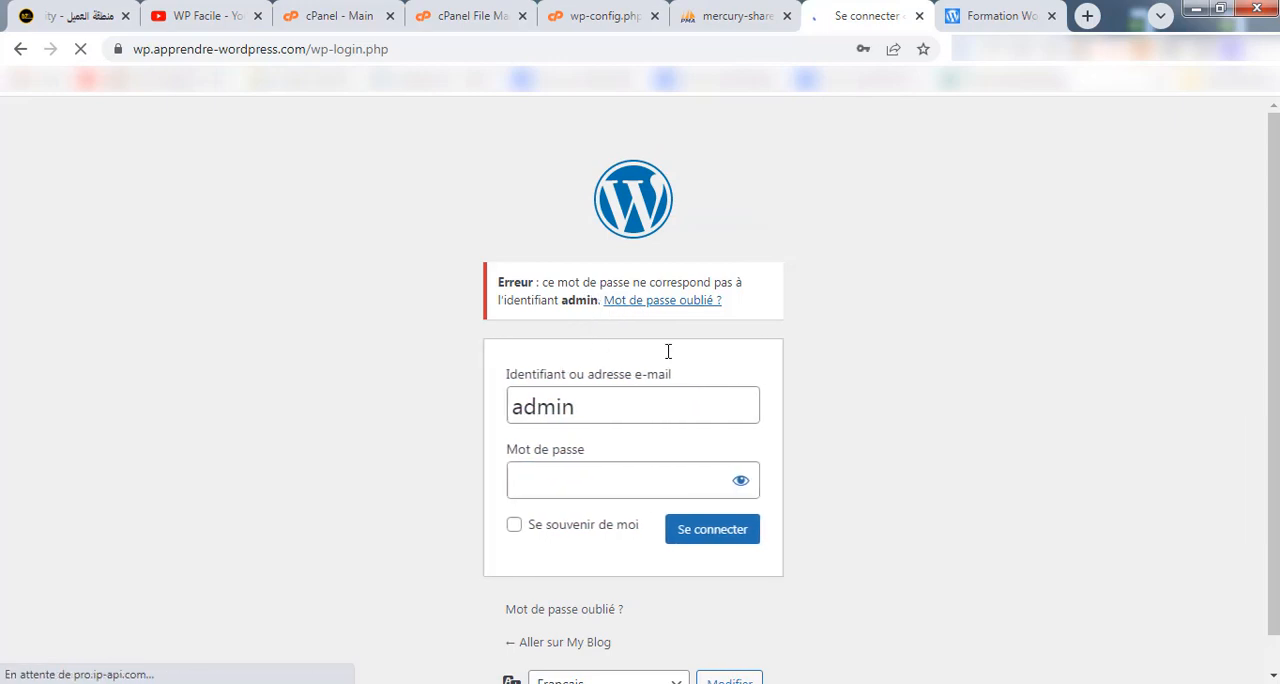
pyautogui.click(21, 52)
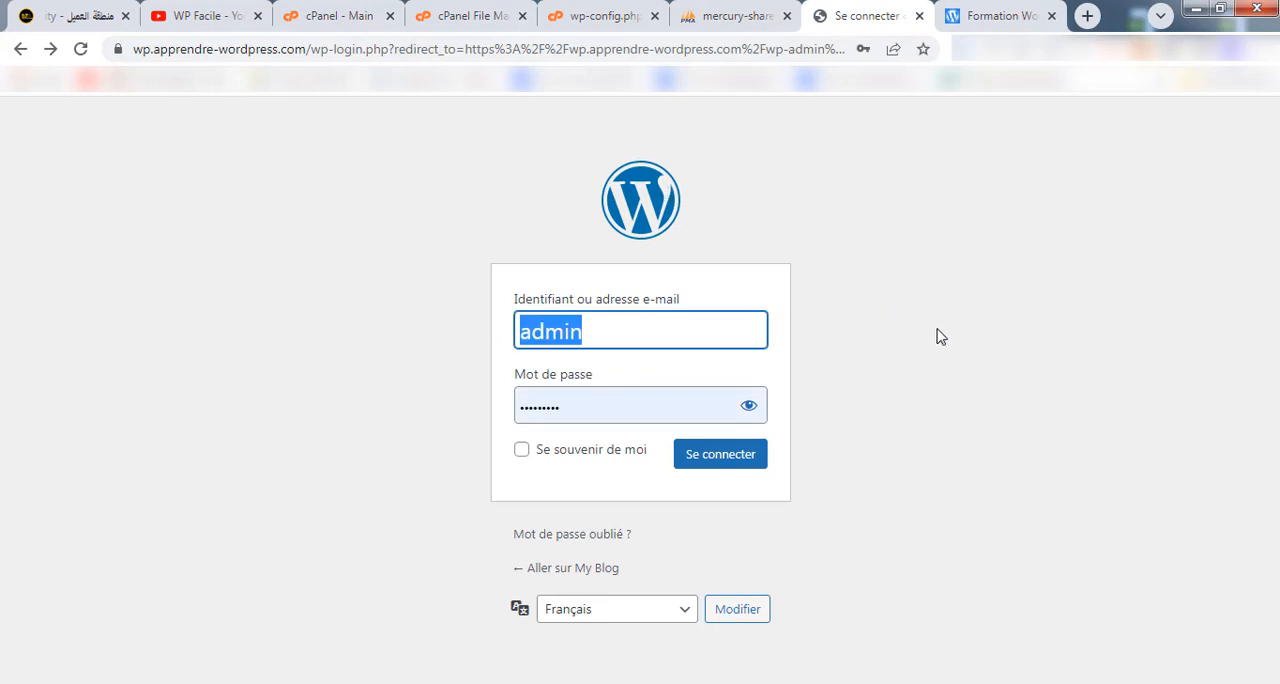
# Replace the prefilled password with the new account password, shown in plain text, and log in to the WordPress dashboard as admin.
pyautogui.moveTo(650, 399); pyautogui.dragTo(480, 399)
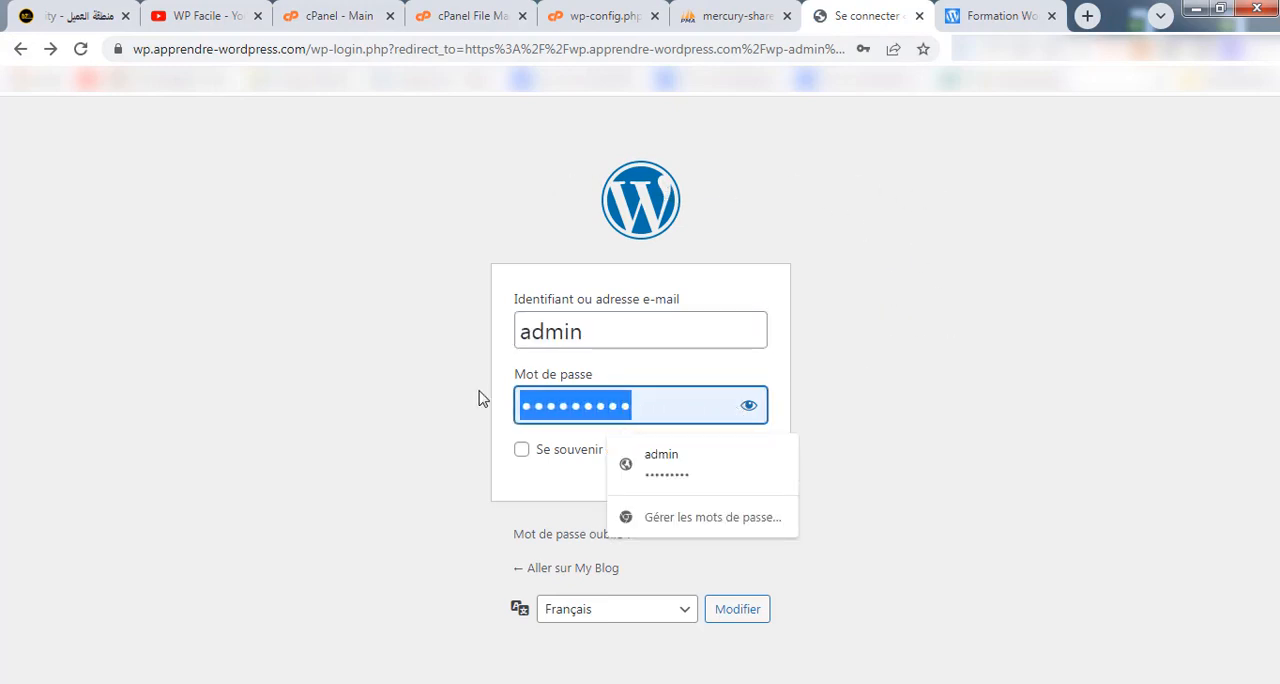
pyautogui.press('BackSpace')
pyautogui.click(749, 405)
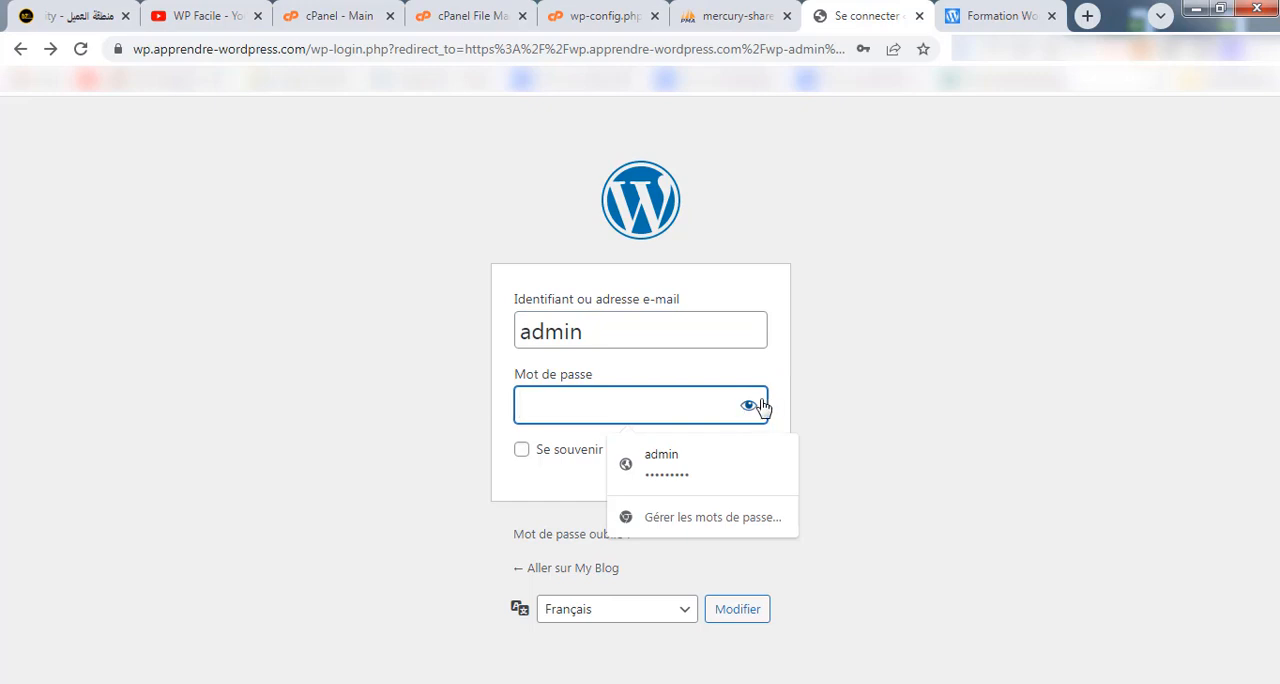
pyautogui.click(637, 405)
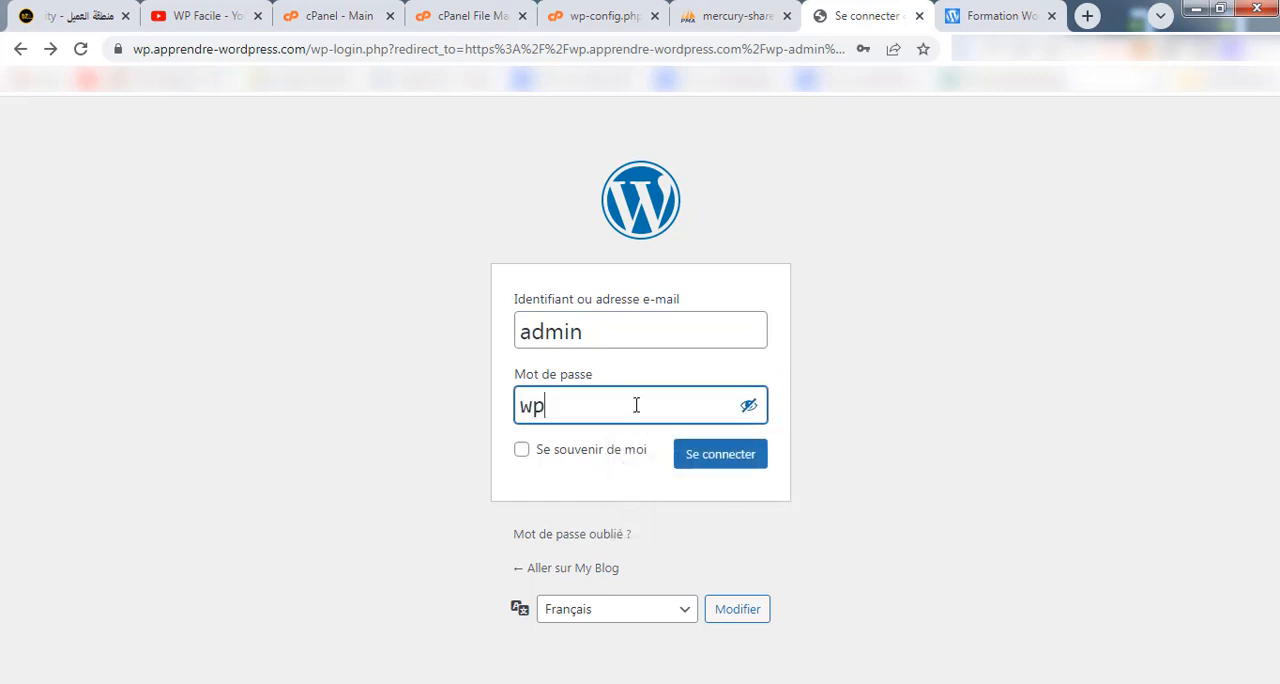
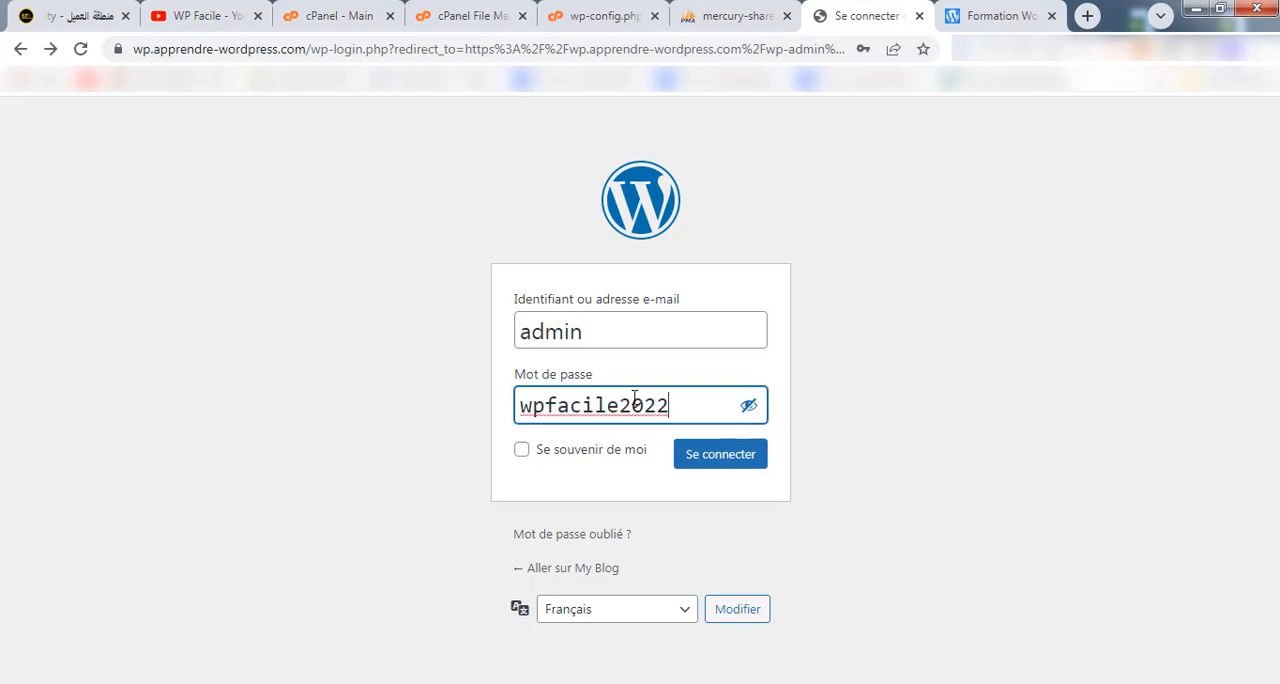
pyautogui.click(733, 459)
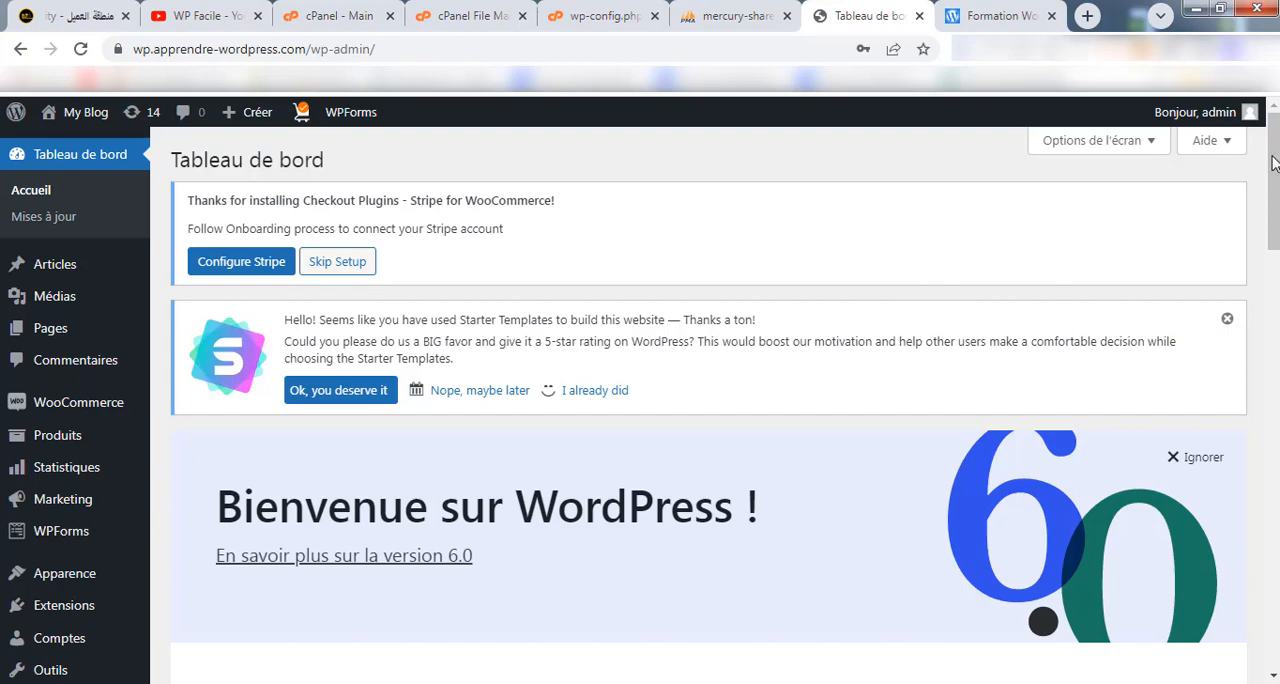
pyautogui.moveTo(1276, 148)
pyautogui.mouseDown()
pyautogui.moveTo(1257, 615)
pyautogui.moveTo(1262, 130)
pyautogui.mouseUp()
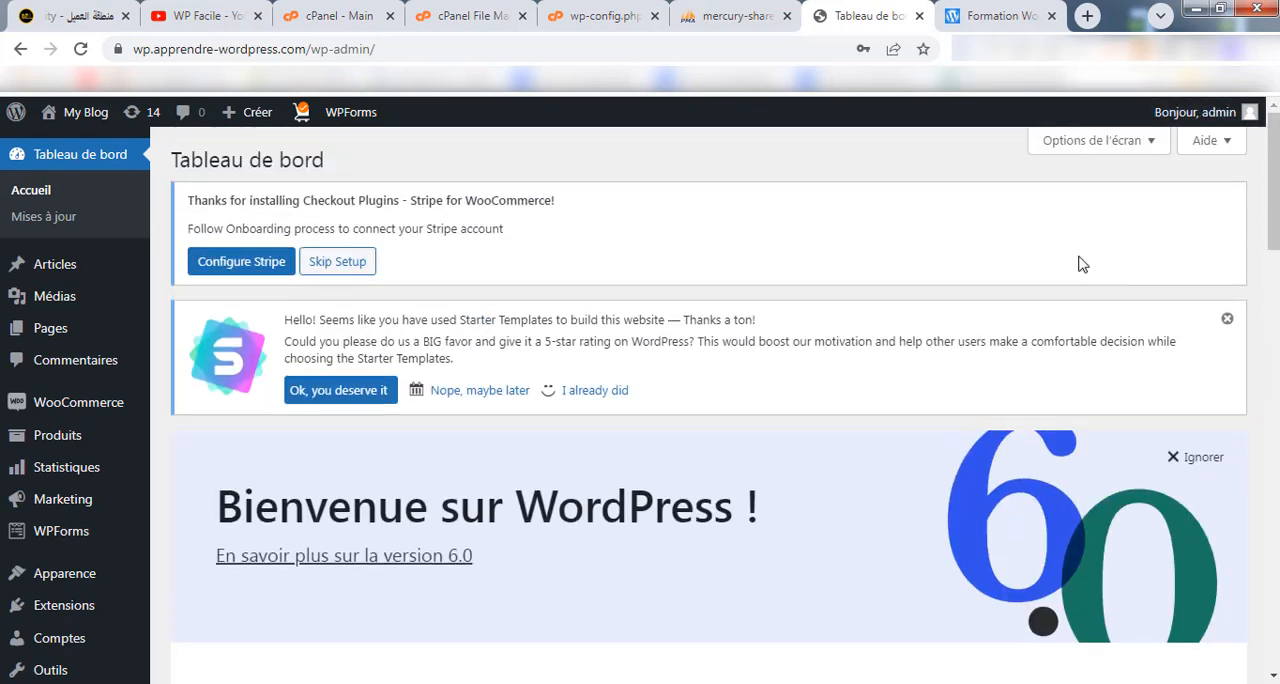